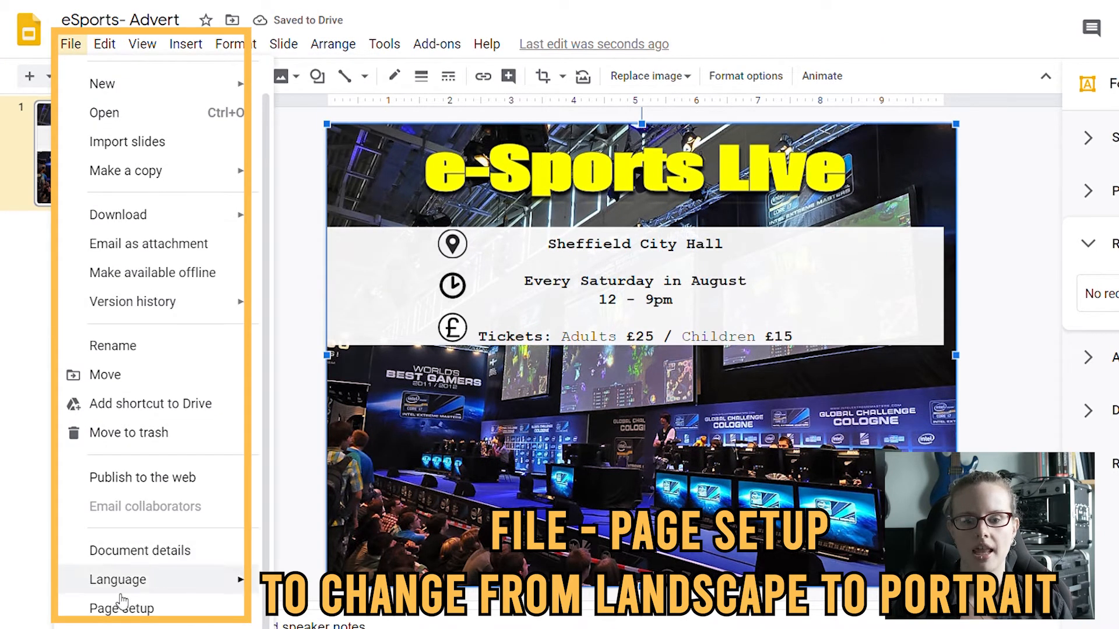
# - Change the page setup to a custom portrait size of 7.5 × 10 inches
pyautogui.click(129, 609)
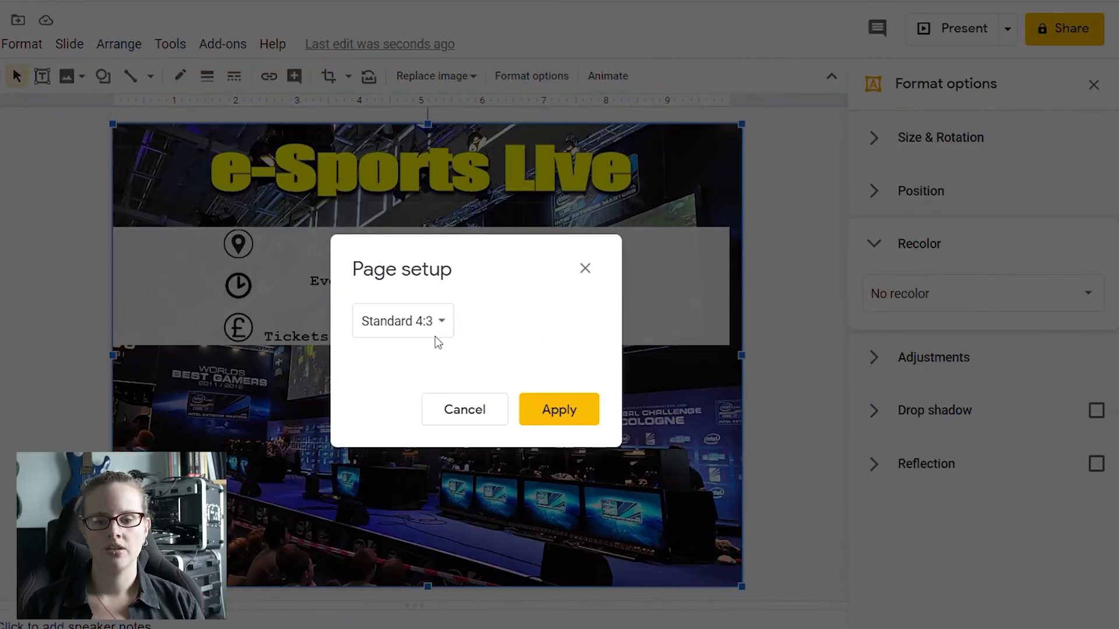
pyautogui.click(619, 322)
pyautogui.click(626, 405)
pyautogui.doubleClick(401, 372)
pyautogui.write('7.5')
pyautogui.press('Tab')
pyautogui.write('10')
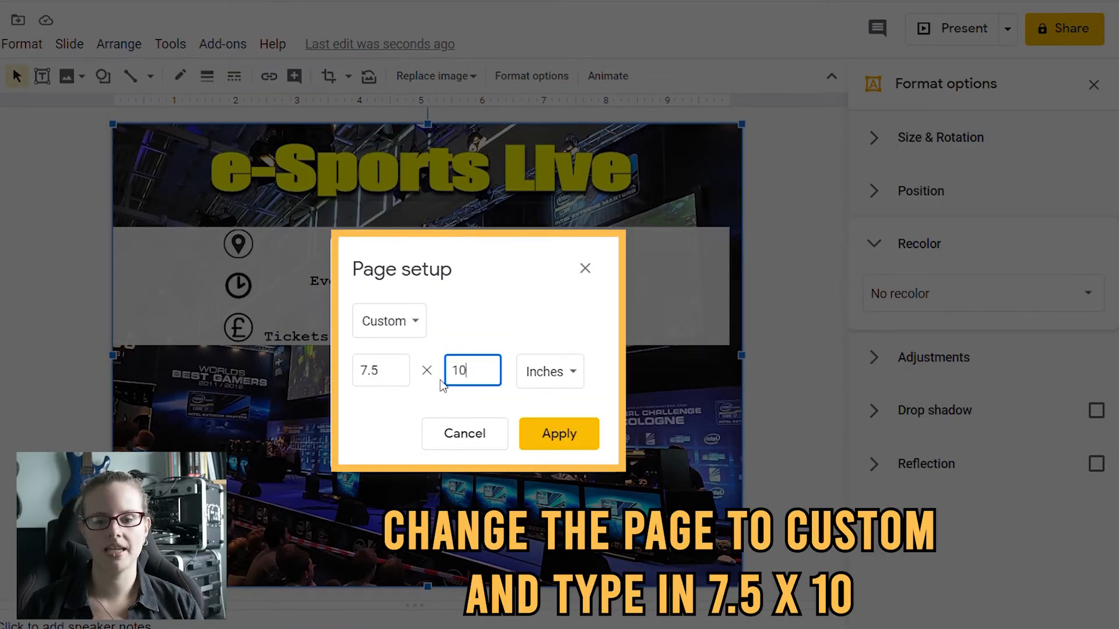
pyautogui.click(593, 432)
pyautogui.click(699, 425)
# - Widen the background image, reposition it over the portrait page, and crop both of its sides to the page edges
pyautogui.click(557, 427)
pyautogui.moveTo(603, 355); pyautogui.dragTo(793, 357)
pyautogui.moveTo(664, 385); pyautogui.dragTo(570, 387)
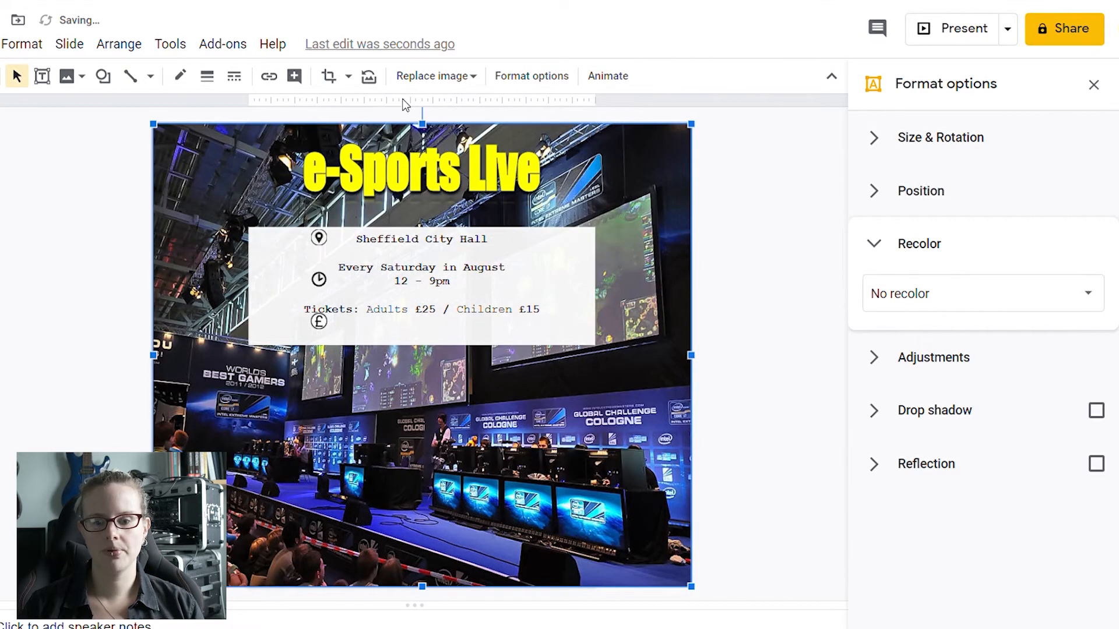
pyautogui.click(328, 76)
pyautogui.moveTo(700, 365); pyautogui.dragTo(601, 380)
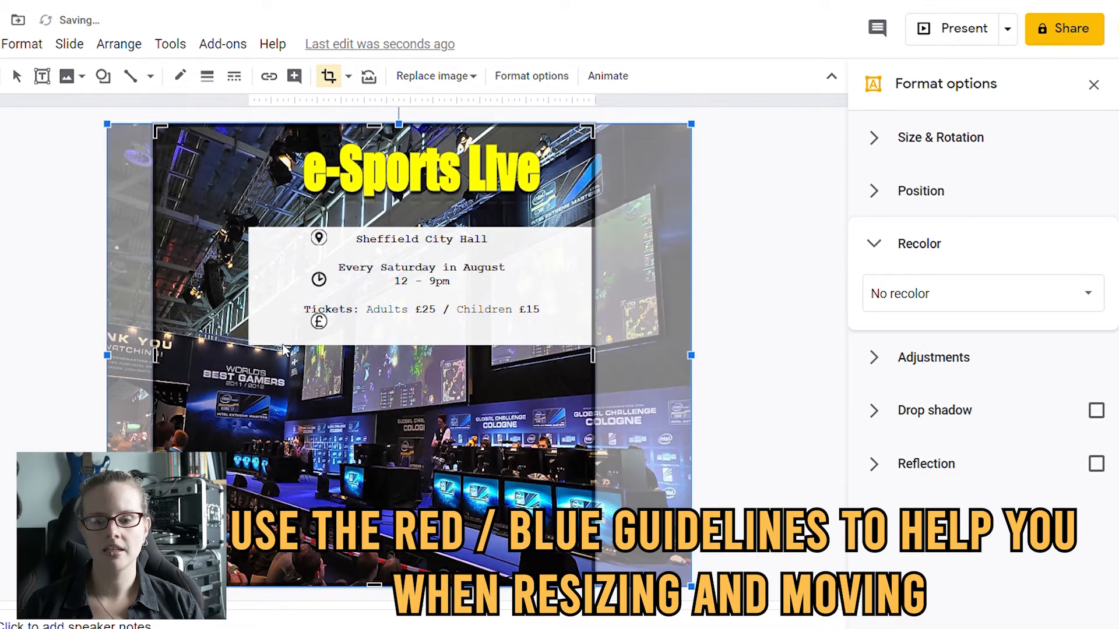
pyautogui.moveTo(172, 362); pyautogui.dragTo(271, 362)
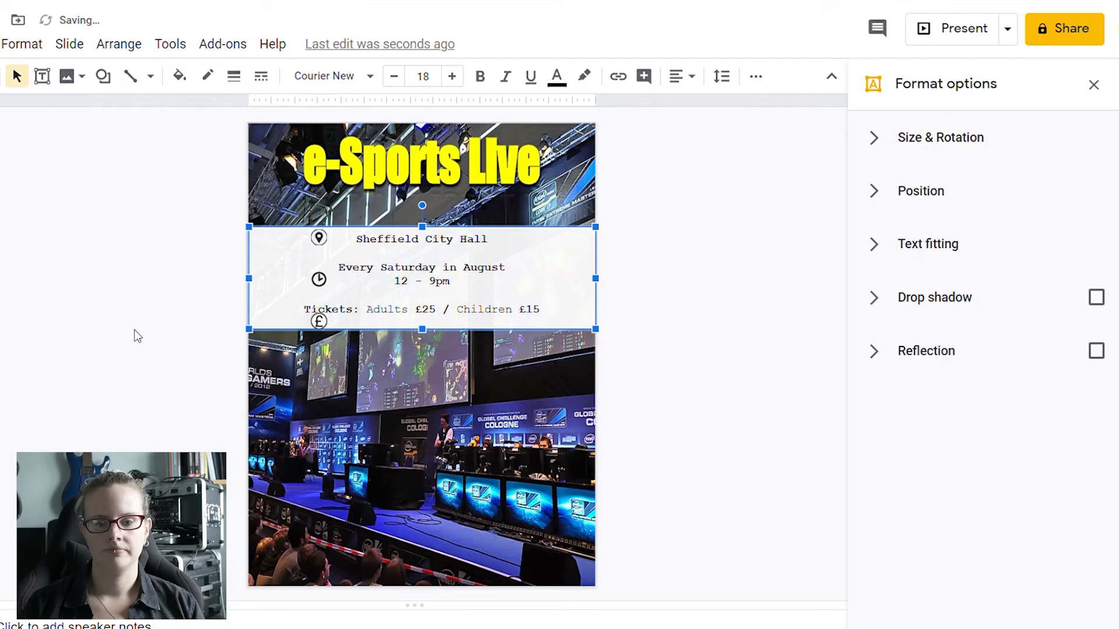
pyautogui.click(111, 260)
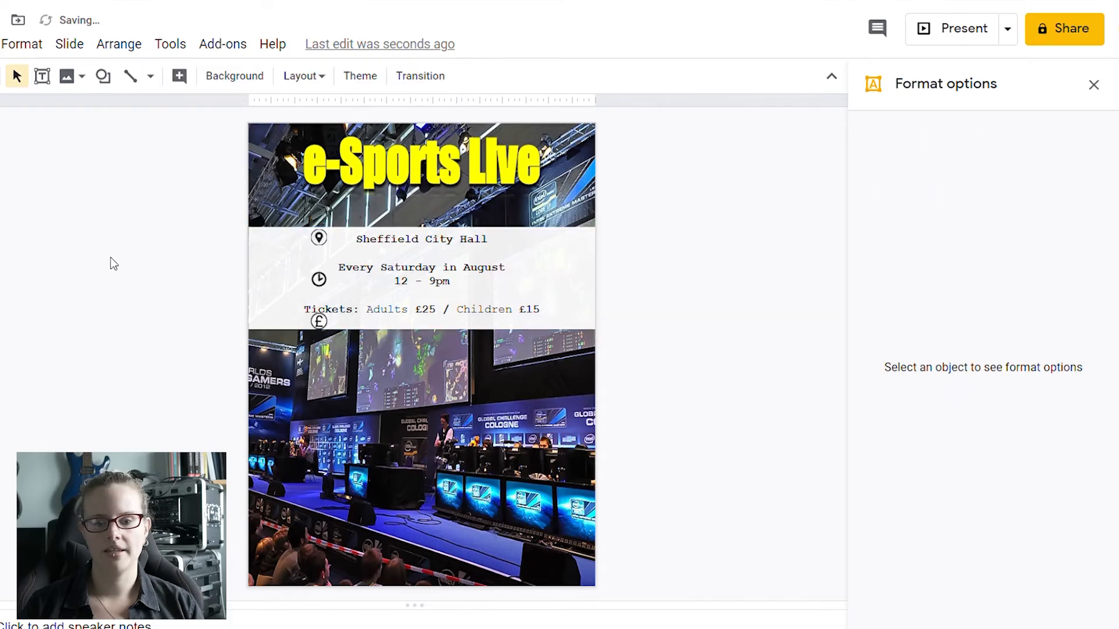
# - Draw a right triangle covering the full height and left half of the page
pyautogui.click(103, 76)
pyautogui.moveTo(127, 111)
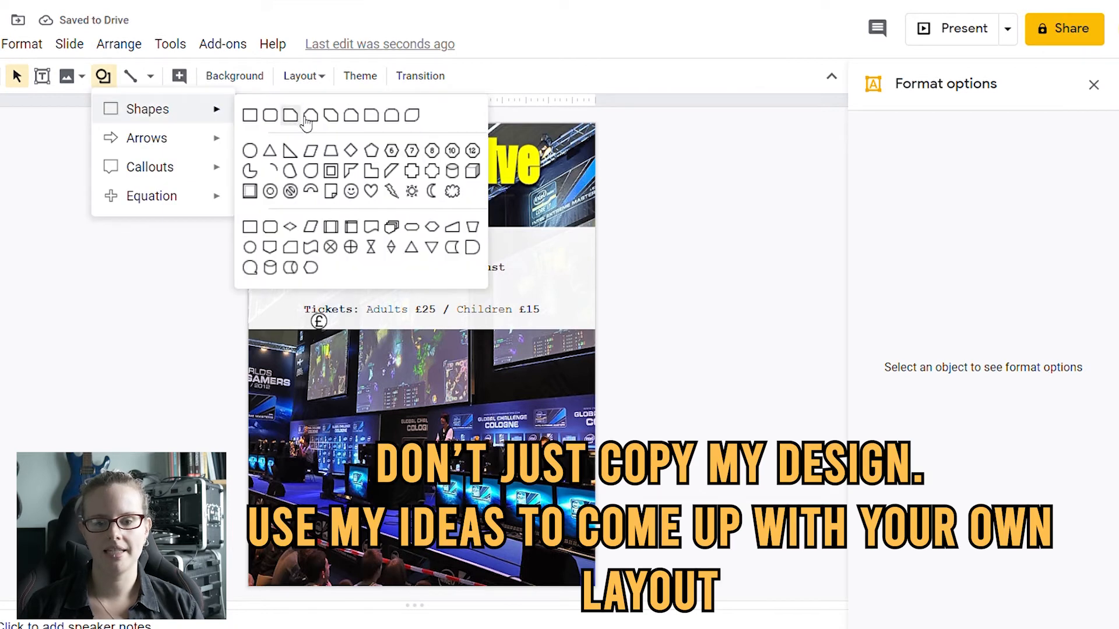
pyautogui.click(303, 150)
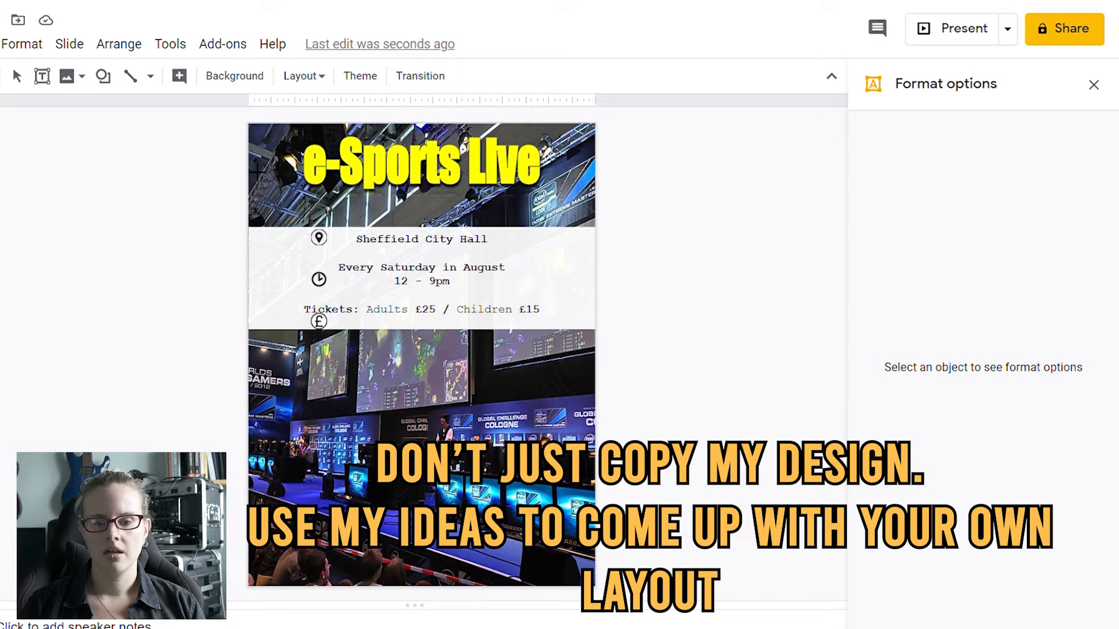
pyautogui.moveTo(258, 134); pyautogui.dragTo(426, 592)
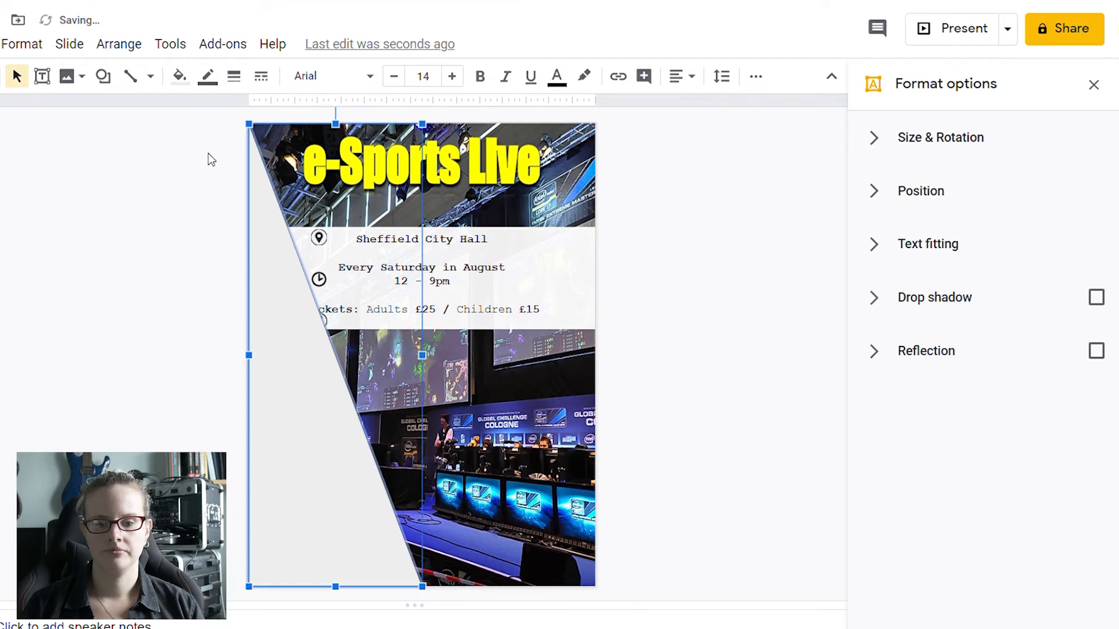
# - Fill the right triangle with black and make its border transparent
pyautogui.click(179, 76)
pyautogui.click(188, 171)
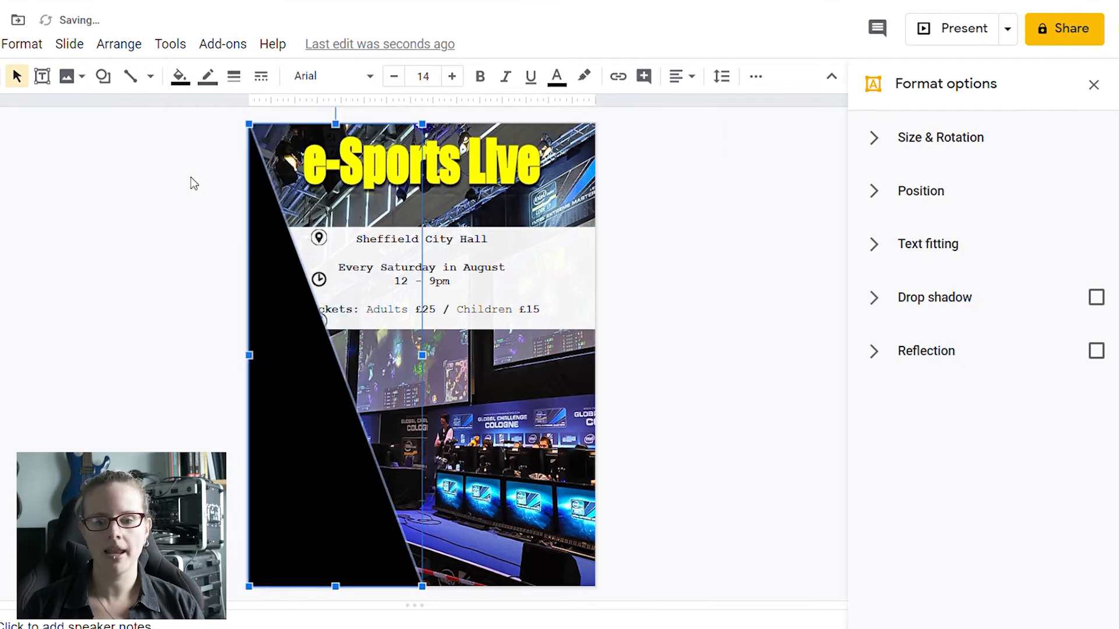
pyautogui.click(207, 76)
pyautogui.click(221, 113)
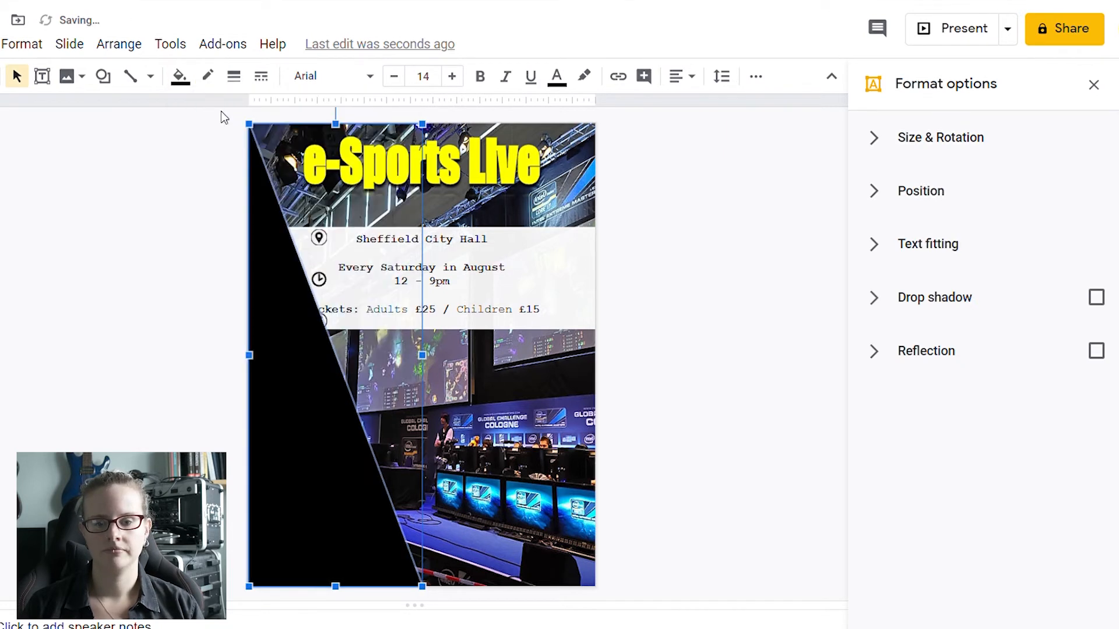
pyautogui.click(144, 275)
# - Narrow the event details text box from its left edge and move it to the lower left of the page
pyautogui.click(374, 270)
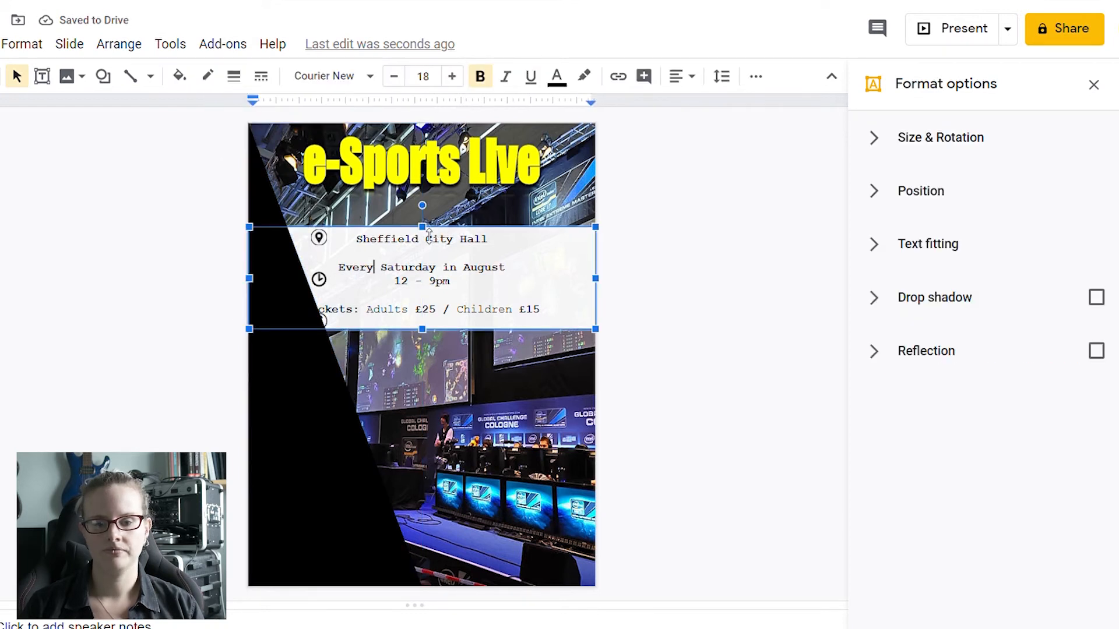
pyautogui.moveTo(257, 279); pyautogui.dragTo(335, 279)
pyautogui.moveTo(495, 235); pyautogui.dragTo(412, 448)
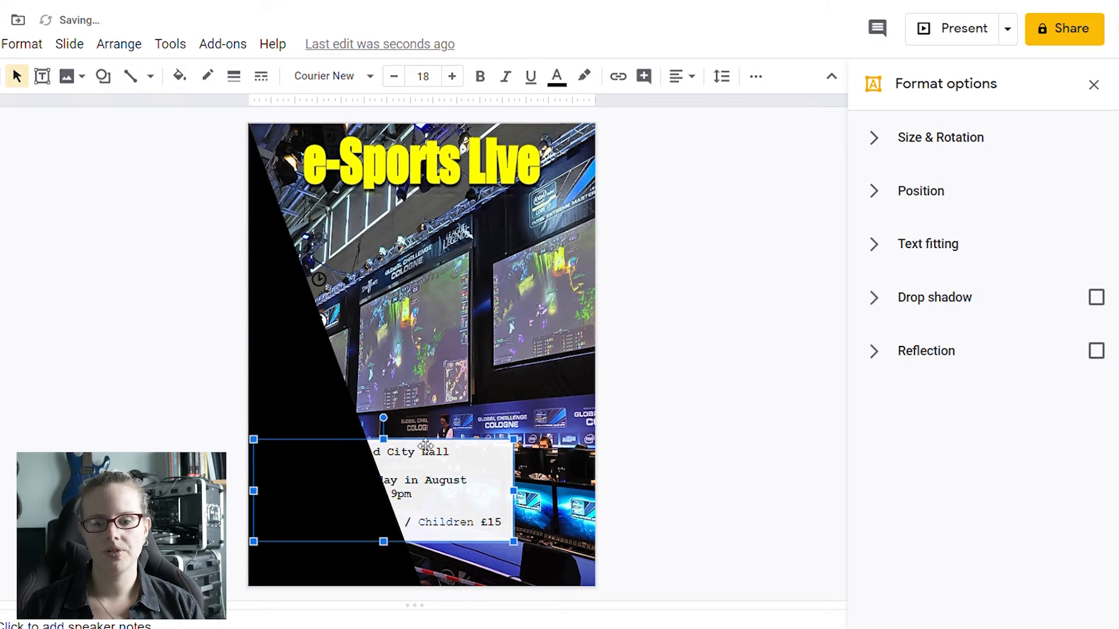
# - Bring the event details text box to the front and place it rotated 90° counterclockwise in the page's lower-left corner
pyautogui.rightClick(425, 446)
pyautogui.moveTo(468, 338)
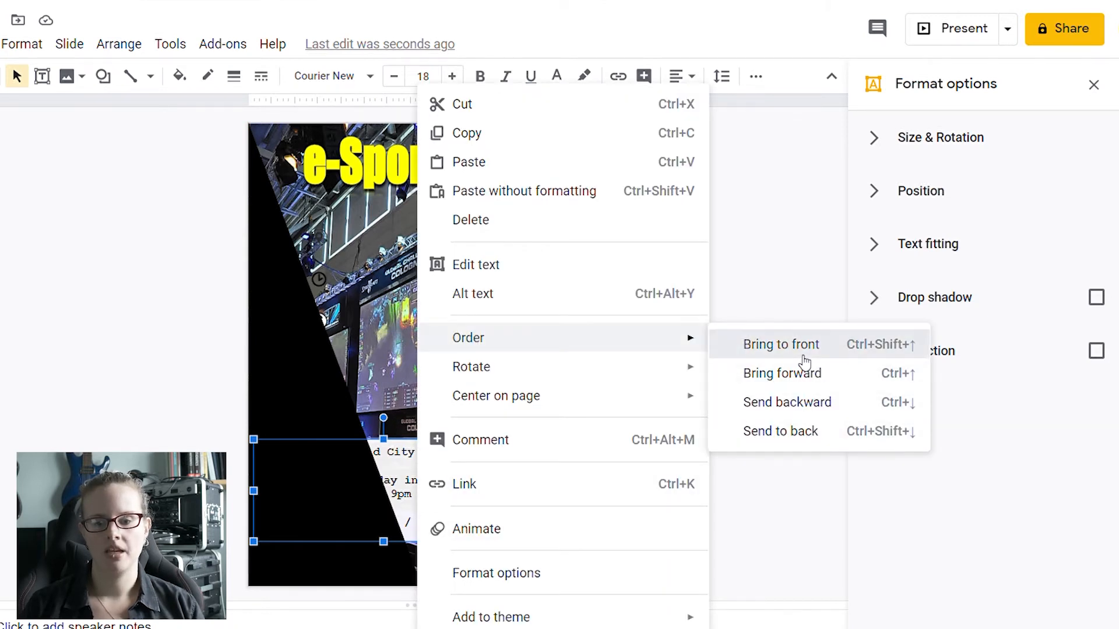
pyautogui.click(735, 350)
pyautogui.moveTo(384, 418); pyautogui.dragTo(237, 492)
pyautogui.moveTo(340, 499); pyautogui.dragTo(257, 464)
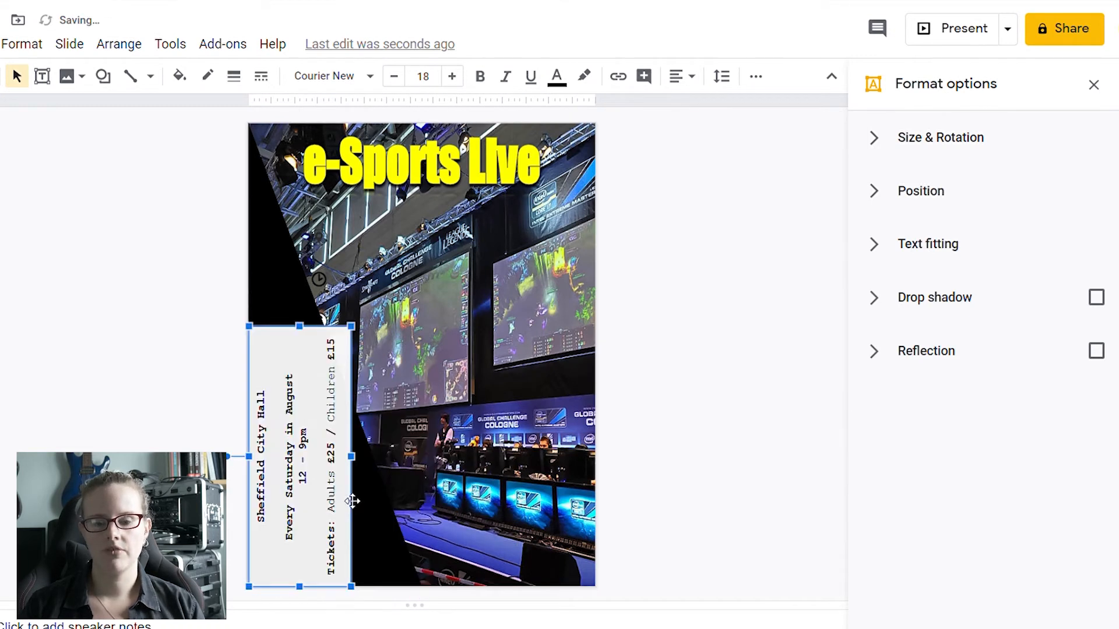
# - Move the clock and location icons off the page into the empty area to its left
pyautogui.click(333, 286)
pyautogui.moveTo(178, 351); pyautogui.dragTo(176, 350)
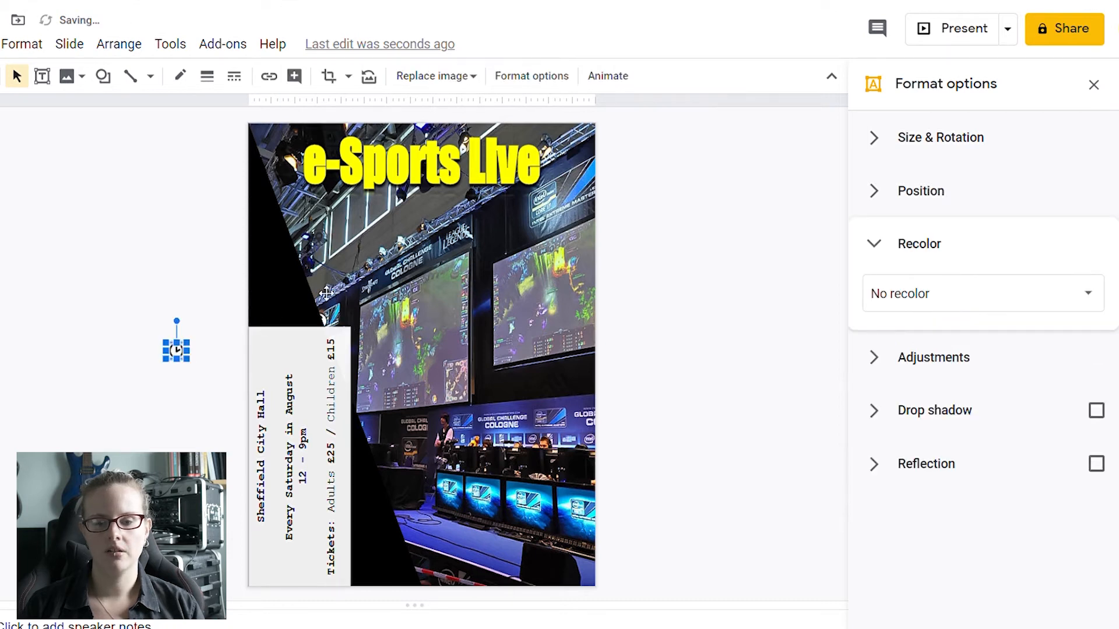
pyautogui.click(328, 251)
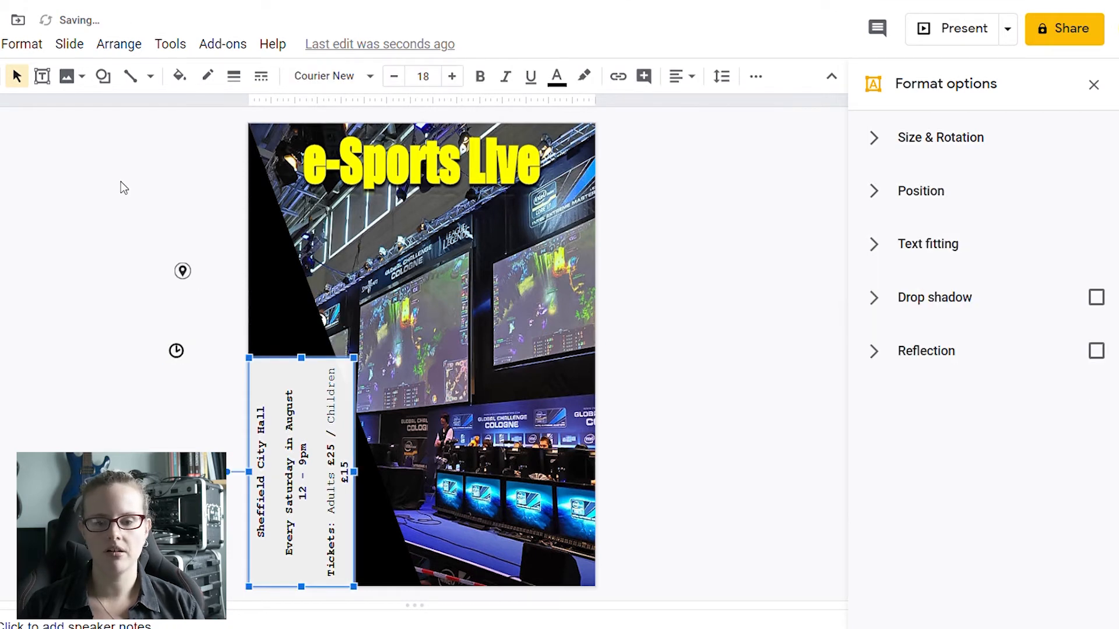
# - Make the event details text box's fill transparent and color all its text white
pyautogui.click(174, 85)
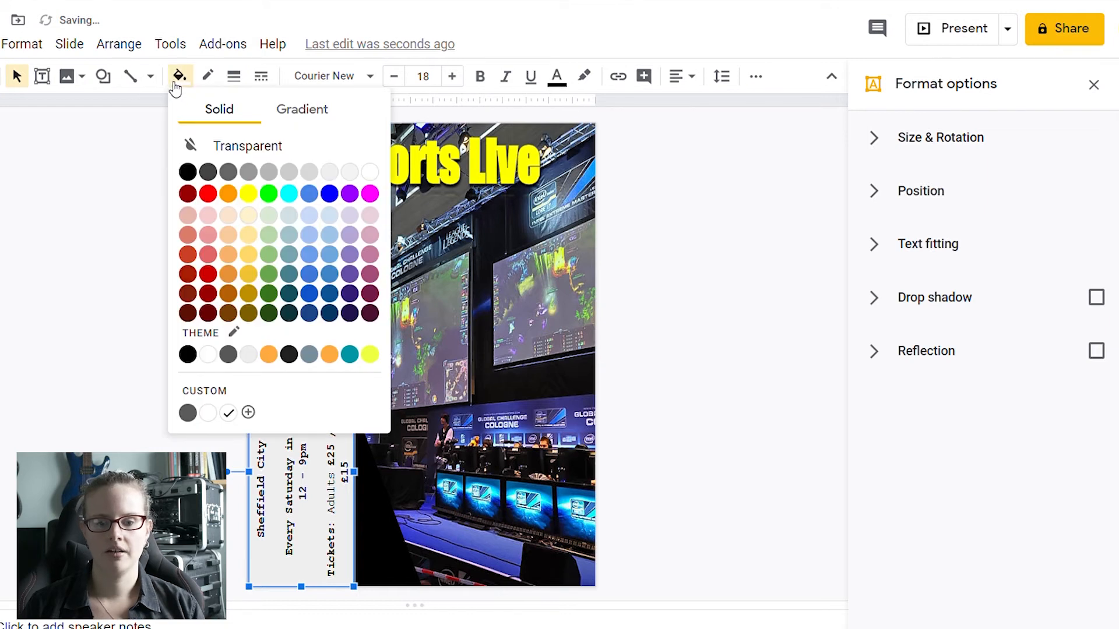
pyautogui.click(193, 145)
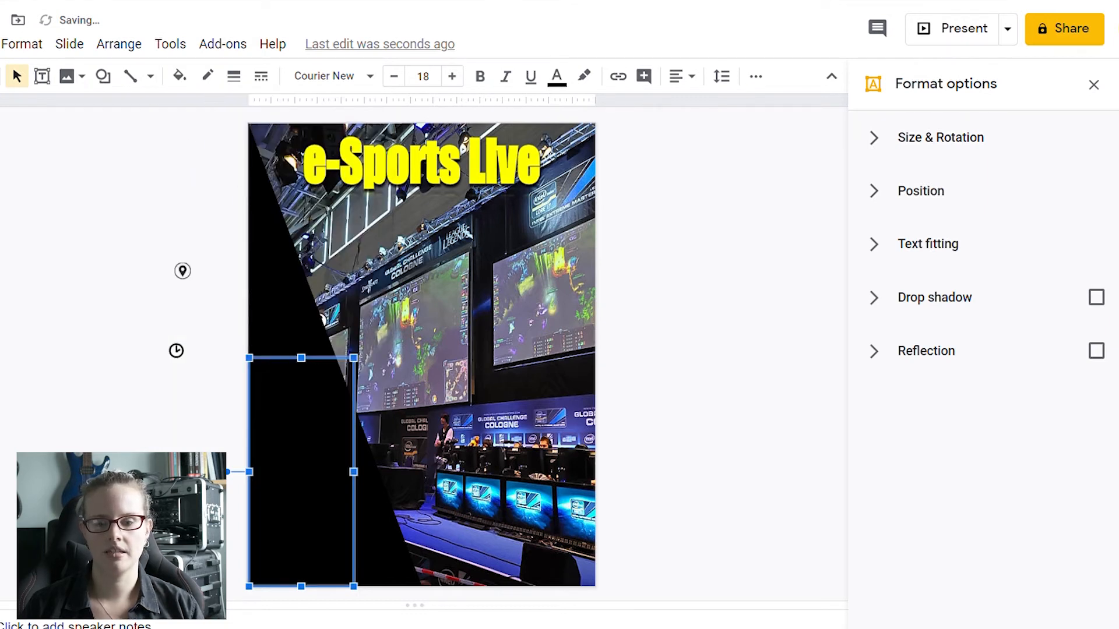
pyautogui.click(326, 486)
pyautogui.hotkey('ctrl', 'a')
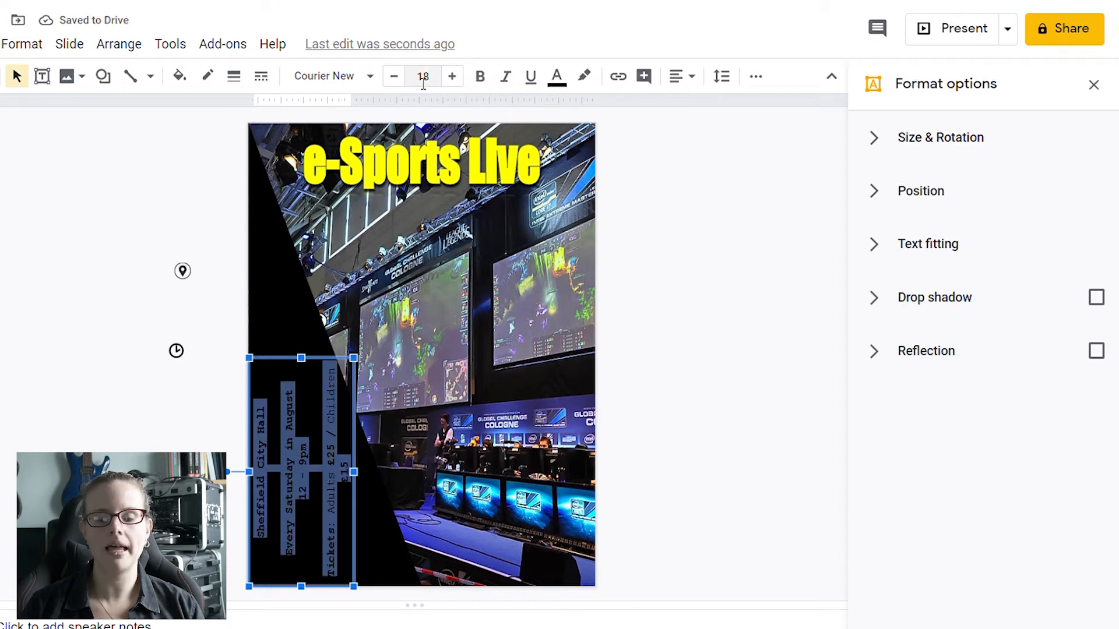
pyautogui.click(558, 77)
pyautogui.click(746, 110)
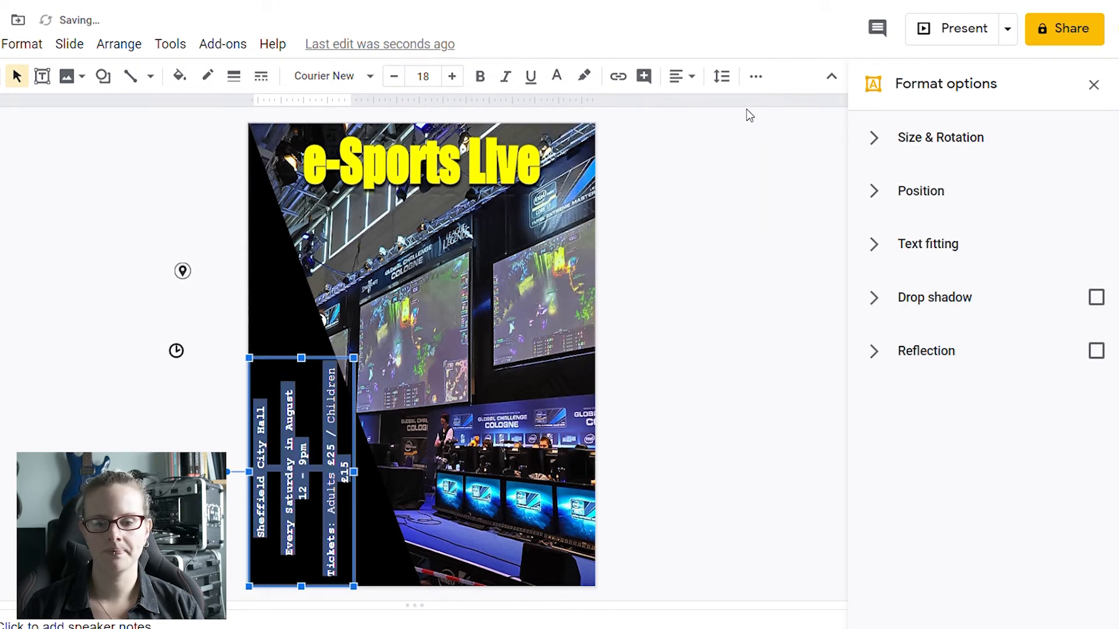
pyautogui.click(201, 382)
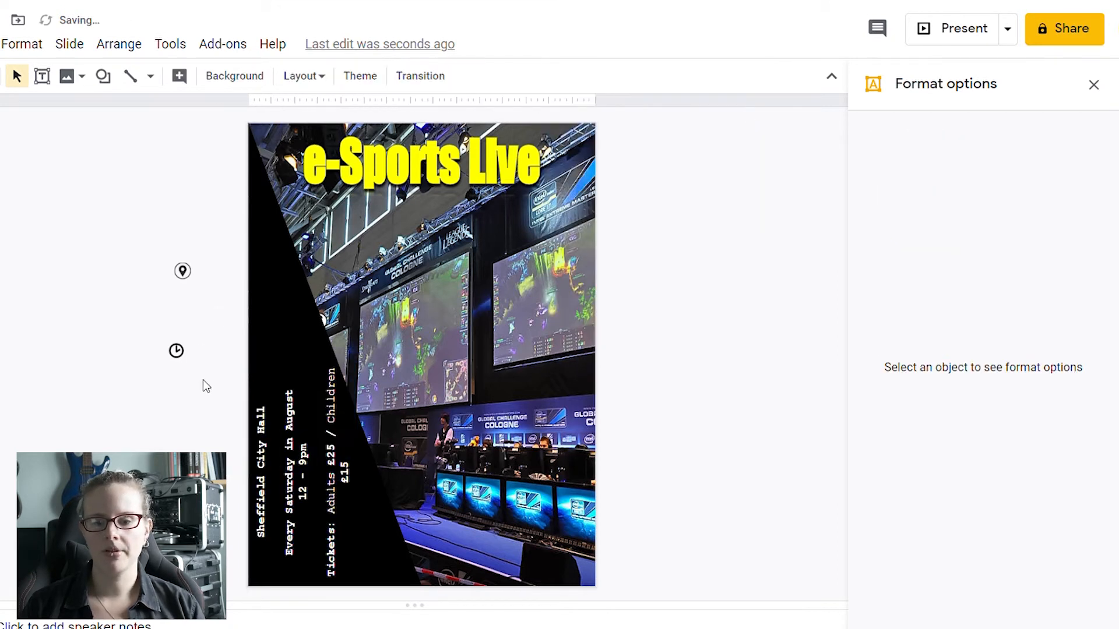
# - Recolor the location icon with the yellow Light 8 option
pyautogui.click(183, 270)
pyautogui.click(935, 294)
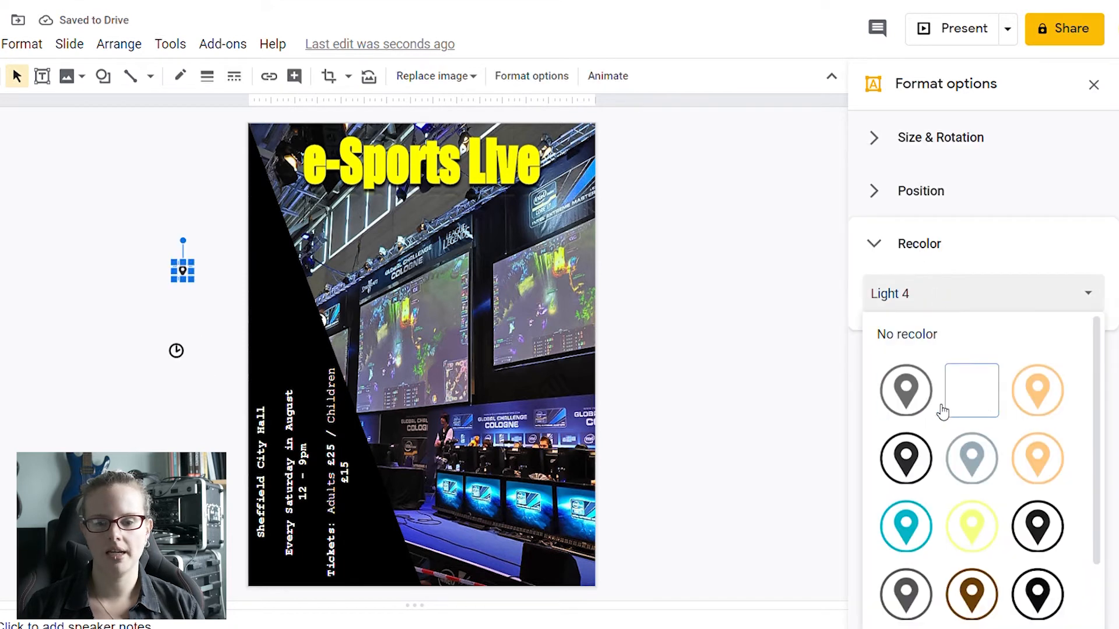
pyautogui.click(969, 524)
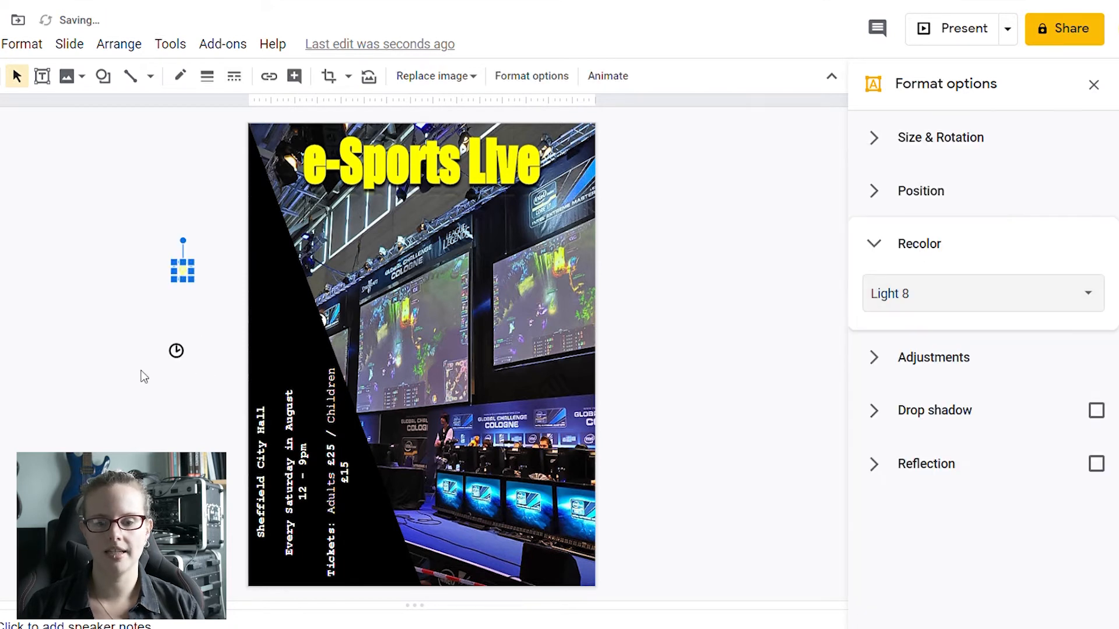
# - Bring the location icon, rotated 90° counterclockwise, to the front and place it at the start of the "Sheffield City Hall" line
pyautogui.rightClick(191, 281)
pyautogui.moveTo(363, 285)
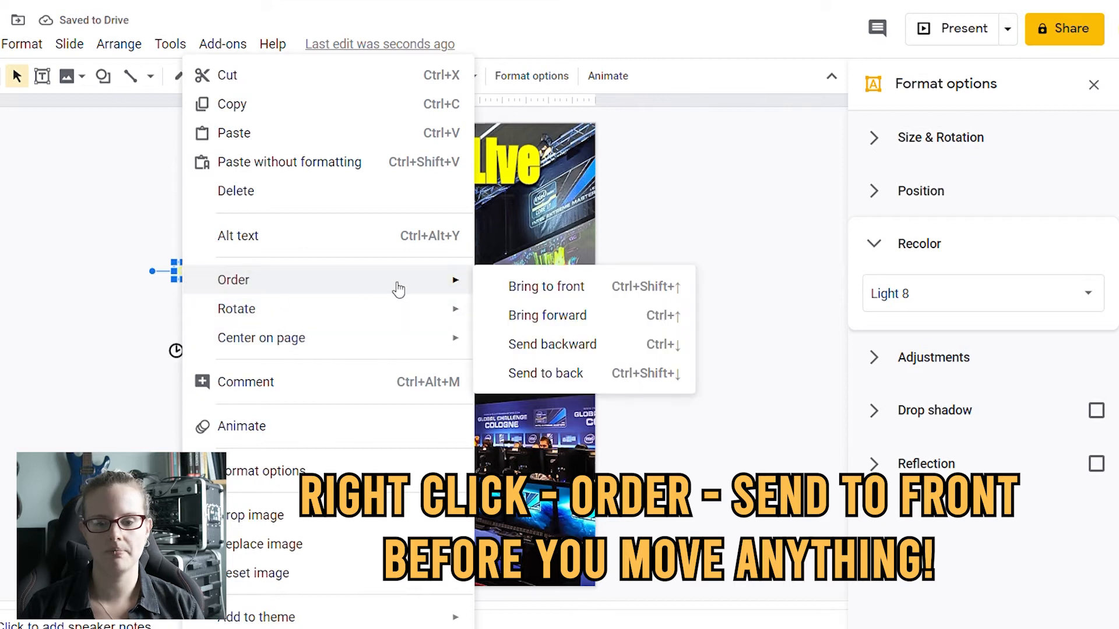
pyautogui.click(513, 289)
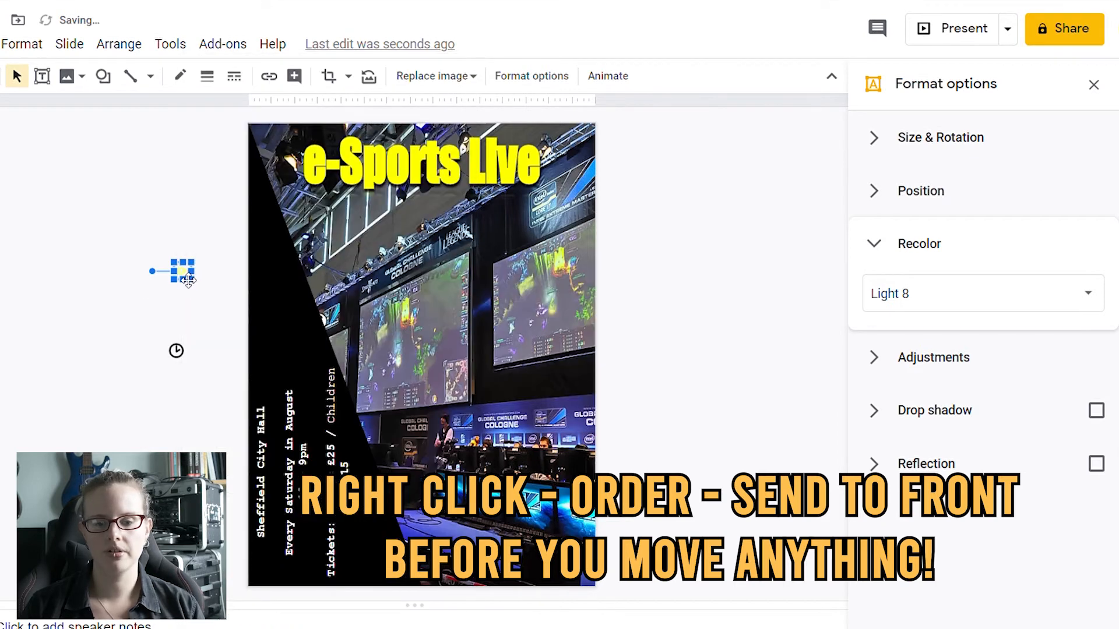
pyautogui.moveTo(242, 548); pyautogui.dragTo(268, 562)
pyautogui.click(205, 549)
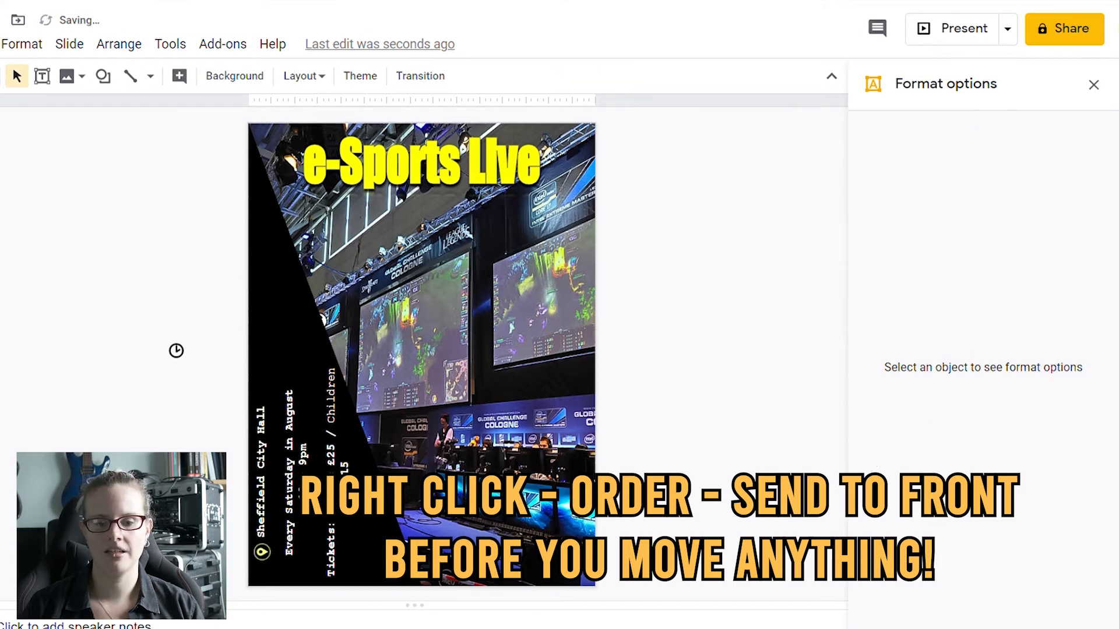
# - Try to recolor the clock icon using the image recolor options
pyautogui.click(177, 352)
pyautogui.click(950, 356)
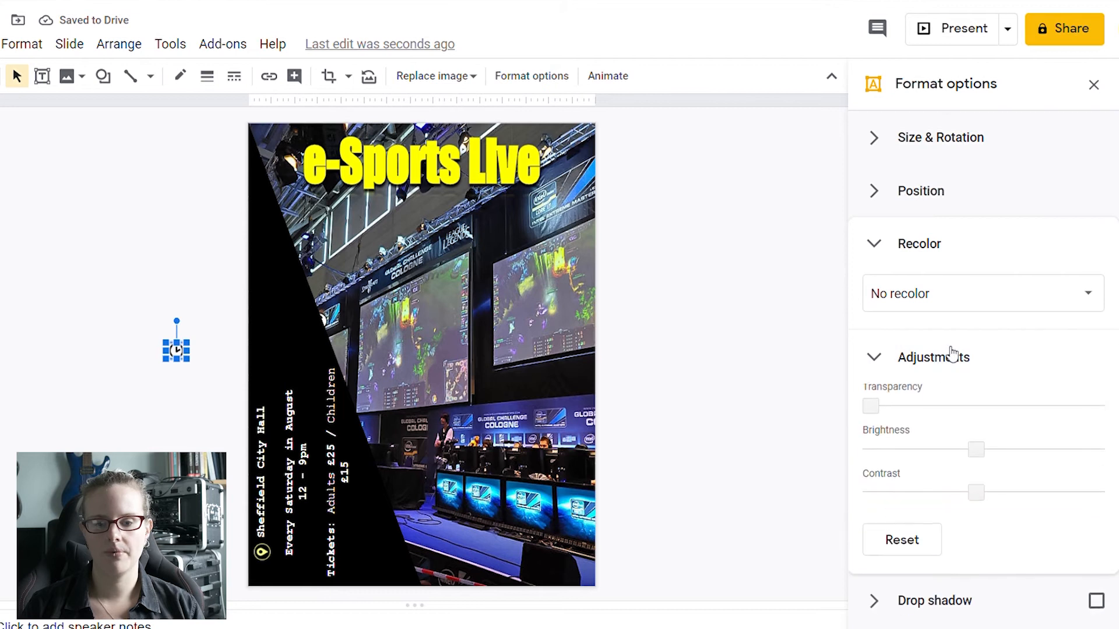
pyautogui.click(950, 356)
pyautogui.click(915, 300)
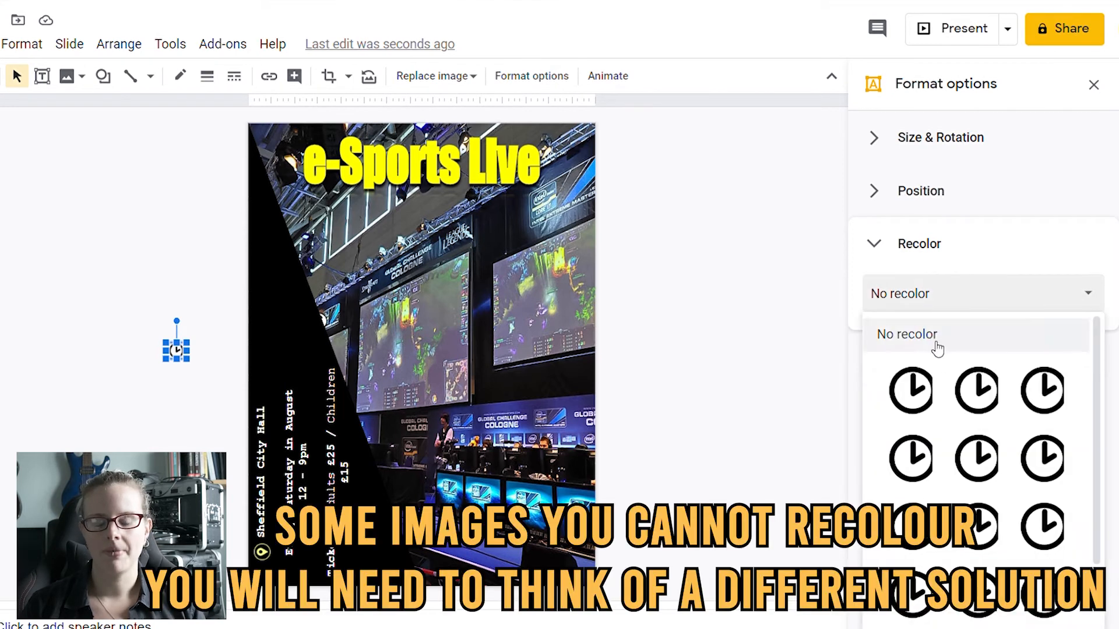
pyautogui.scroll(-3, 956, 429)
pyautogui.click(913, 324)
pyautogui.click(890, 246)
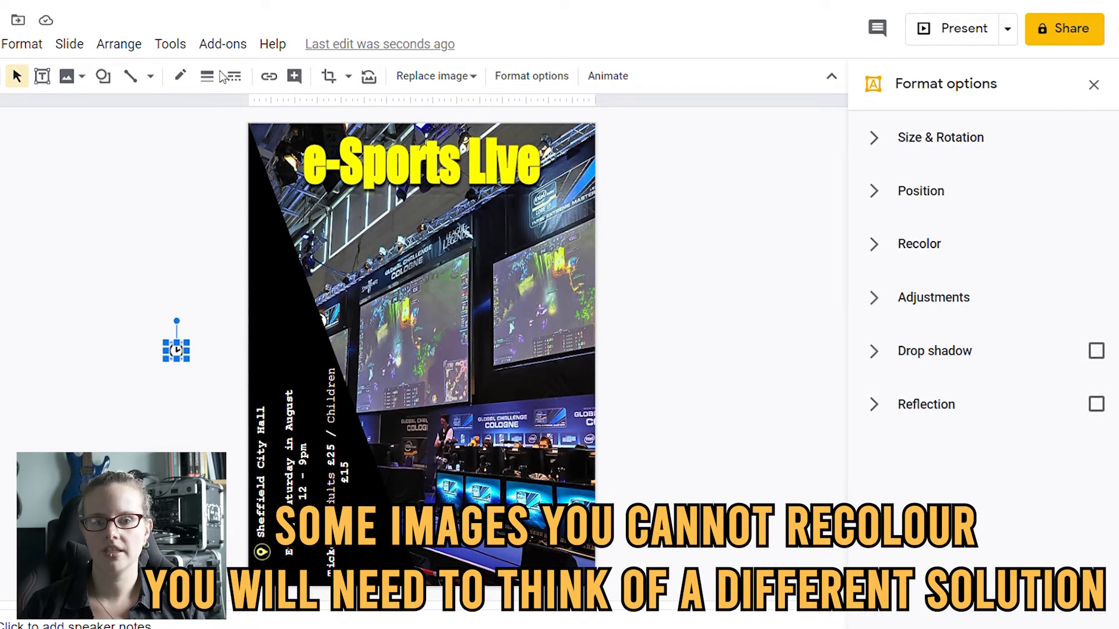
# - Delete the clock icon beside the page
pyautogui.click(180, 373)
pyautogui.click(173, 344)
pyautogui.press('Delete')
# - Insert the circled pound image from an image search for "pound sign icon" and open its format options
pyautogui.click(1, 44)
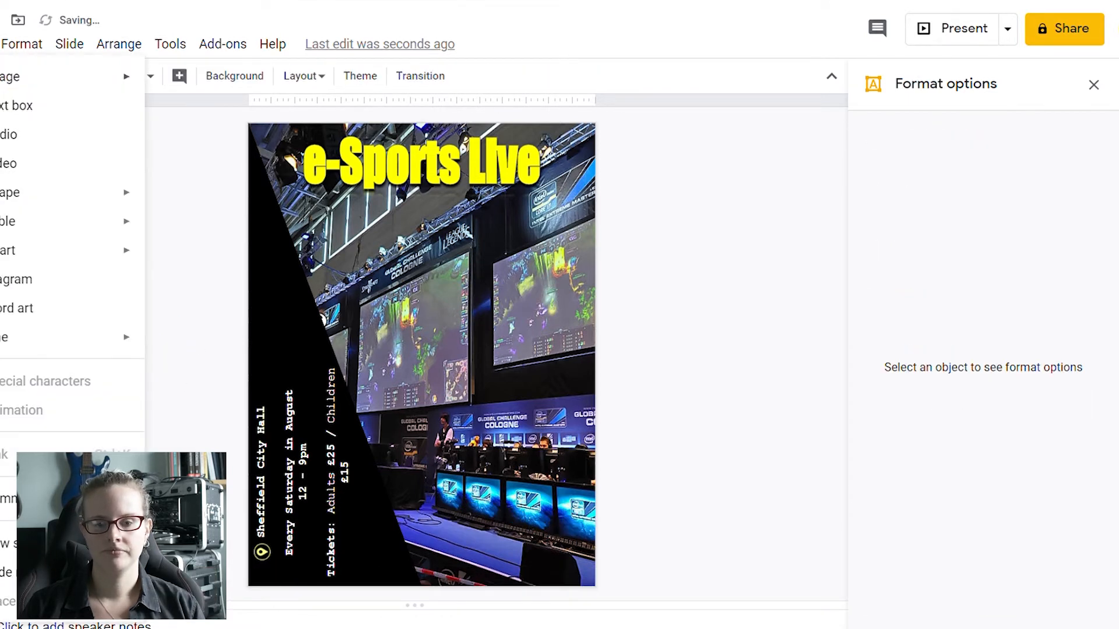
pyautogui.moveTo(70, 77)
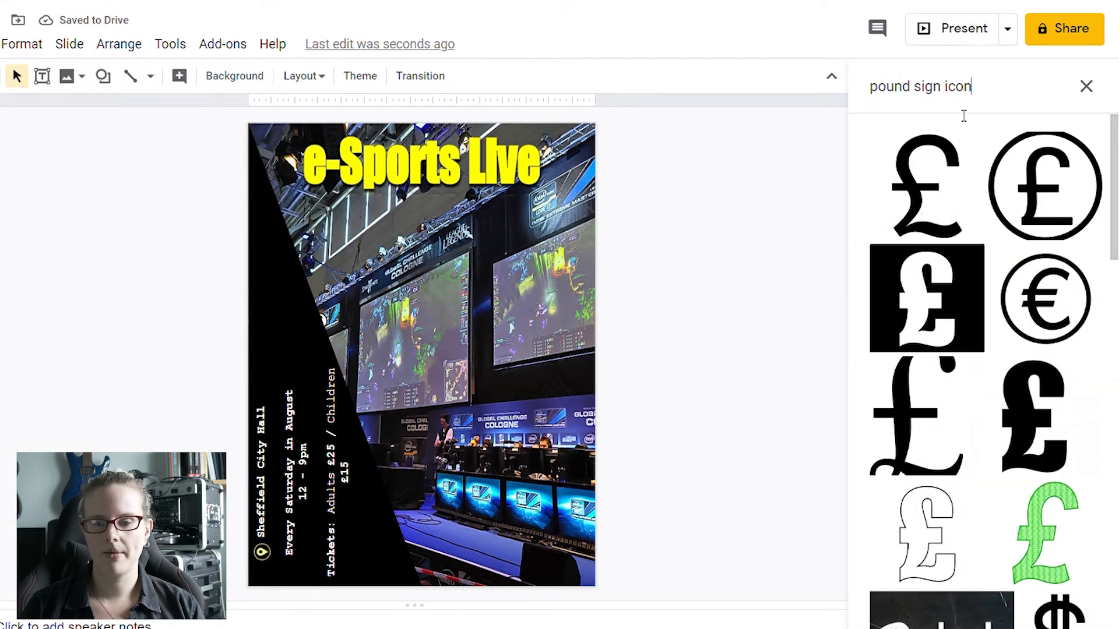
pyautogui.click(1058, 210)
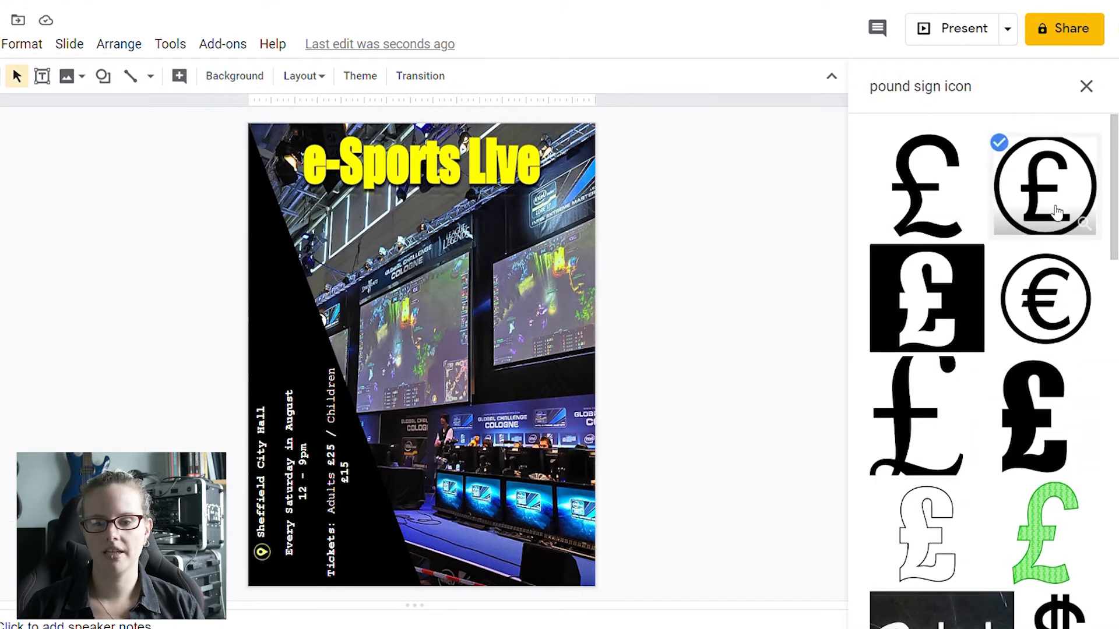
pyautogui.click(1027, 625)
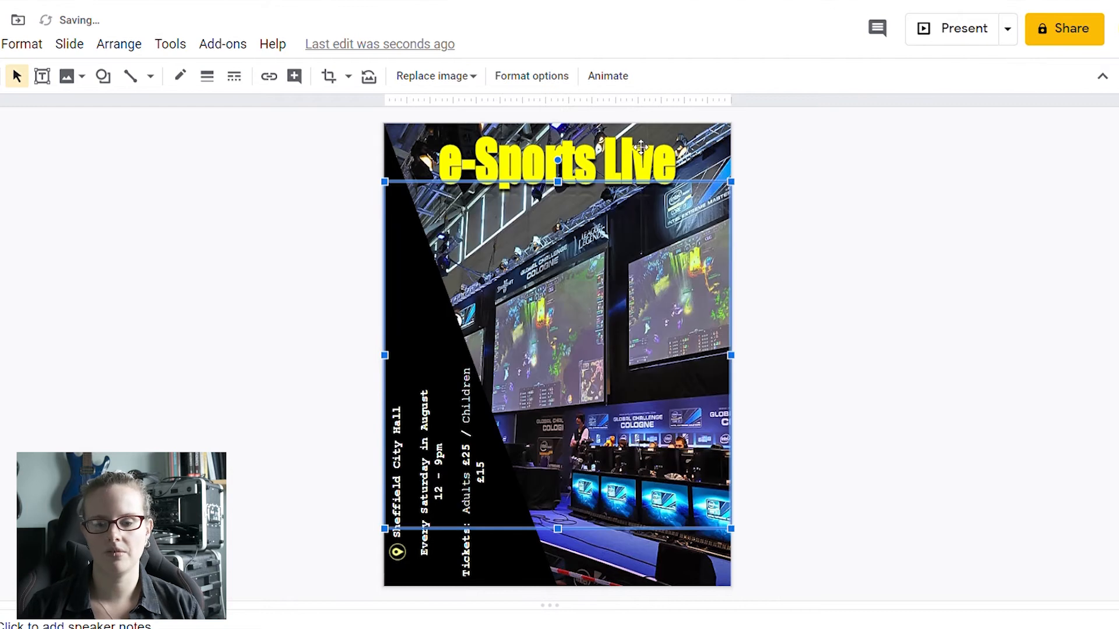
pyautogui.click(516, 77)
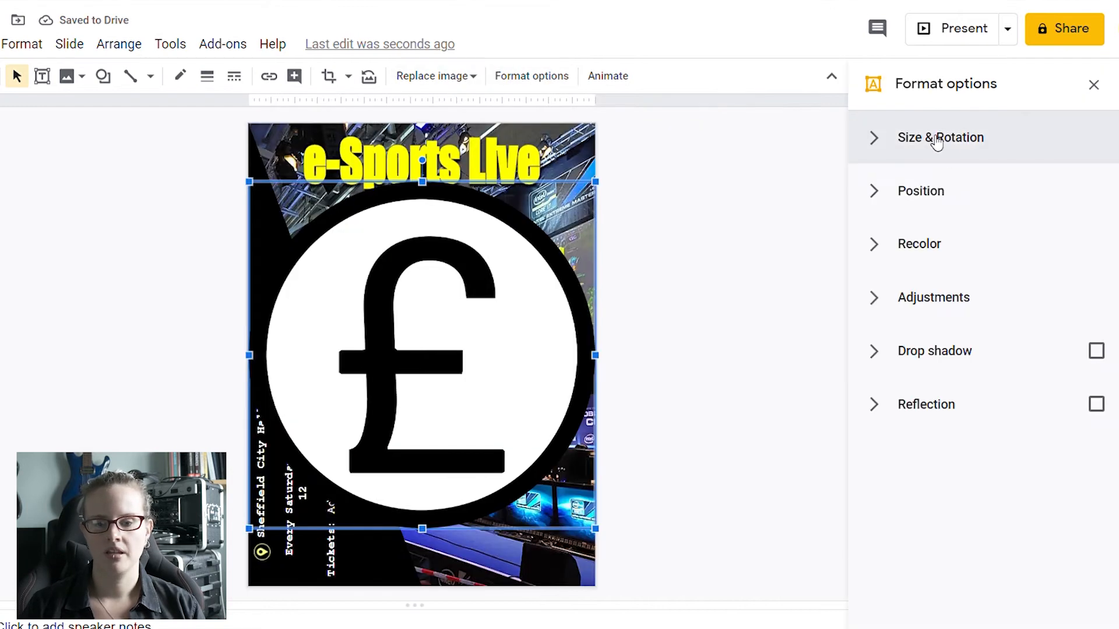
# - Look through the recolor presets available for the pound icon
pyautogui.click(943, 256)
pyautogui.click(944, 293)
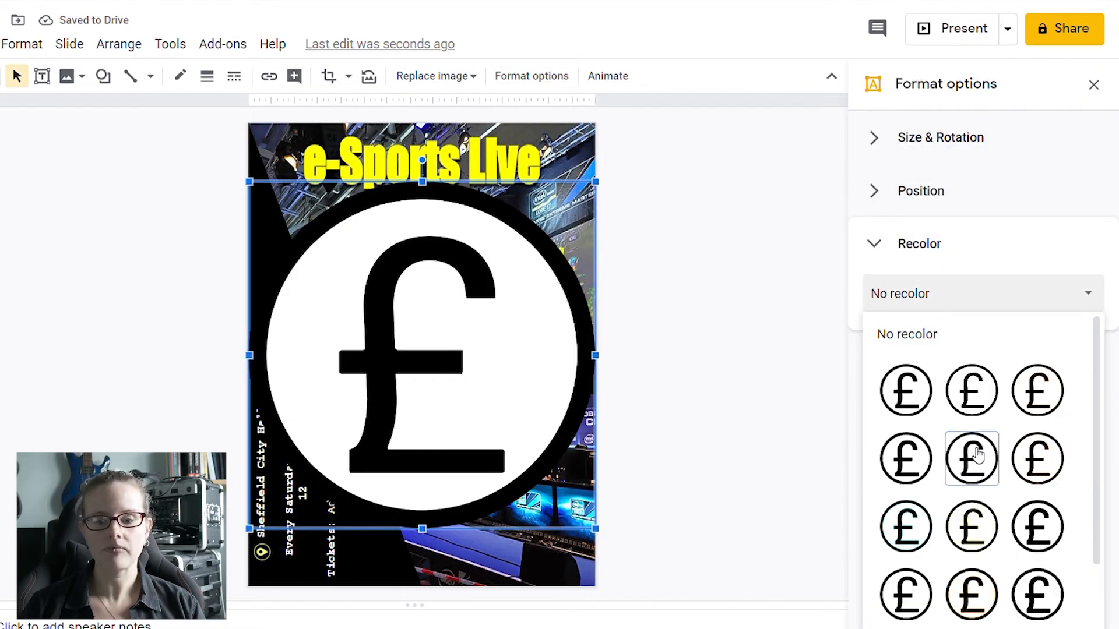
pyautogui.scroll(-3, 978, 456)
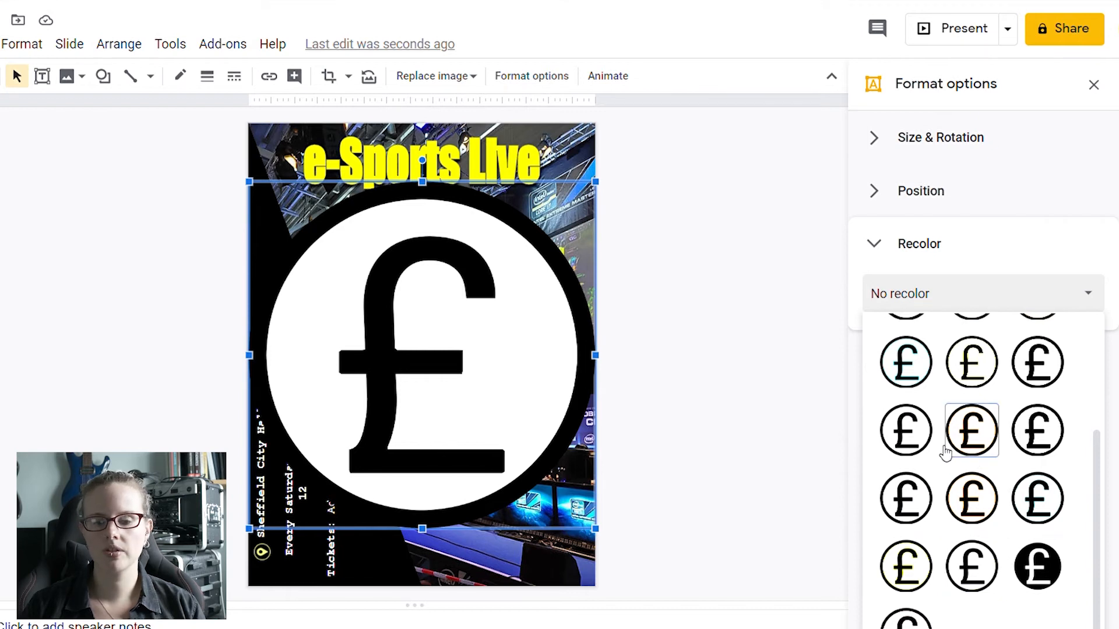
pyautogui.scroll(1, 992, 513)
pyautogui.scroll(1, 992, 514)
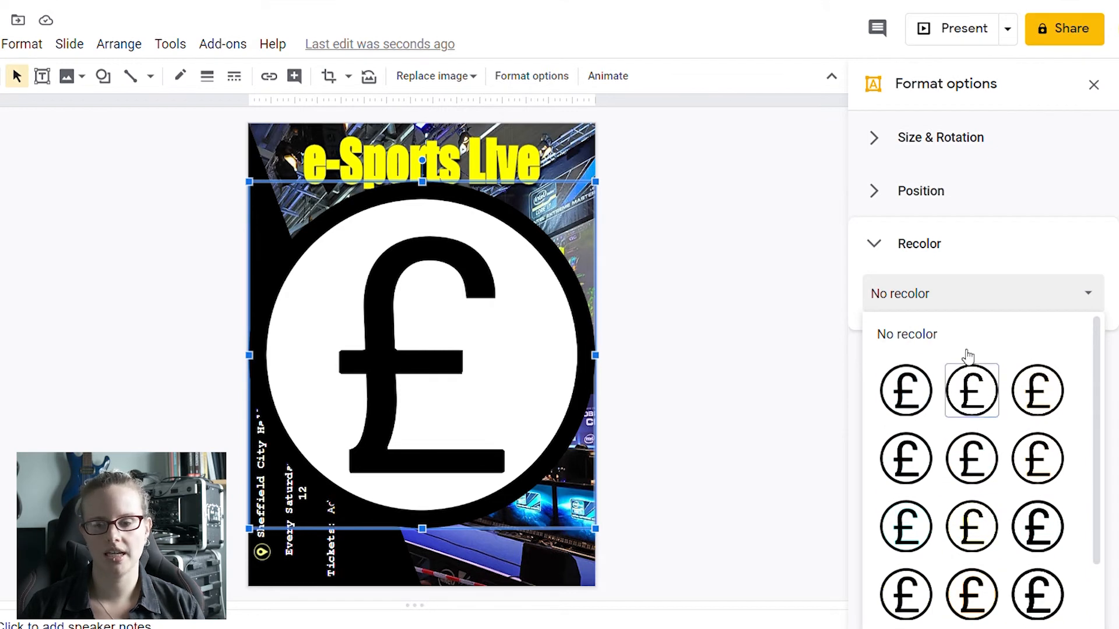
pyautogui.click(925, 247)
# - Shrink the pound icon, place it at the start of the ticket price line and delete "Tickets:" from that line
pyautogui.moveTo(594, 182); pyautogui.dragTo(300, 526)
pyautogui.moveTo(301, 476); pyautogui.dragTo(227, 519)
pyautogui.moveTo(266, 522); pyautogui.dragTo(359, 583)
pyautogui.moveTo(331, 517); pyautogui.dragTo(333, 571)
pyautogui.press('BackSpace')
pyautogui.click(361, 593)
pyautogui.click(201, 562)
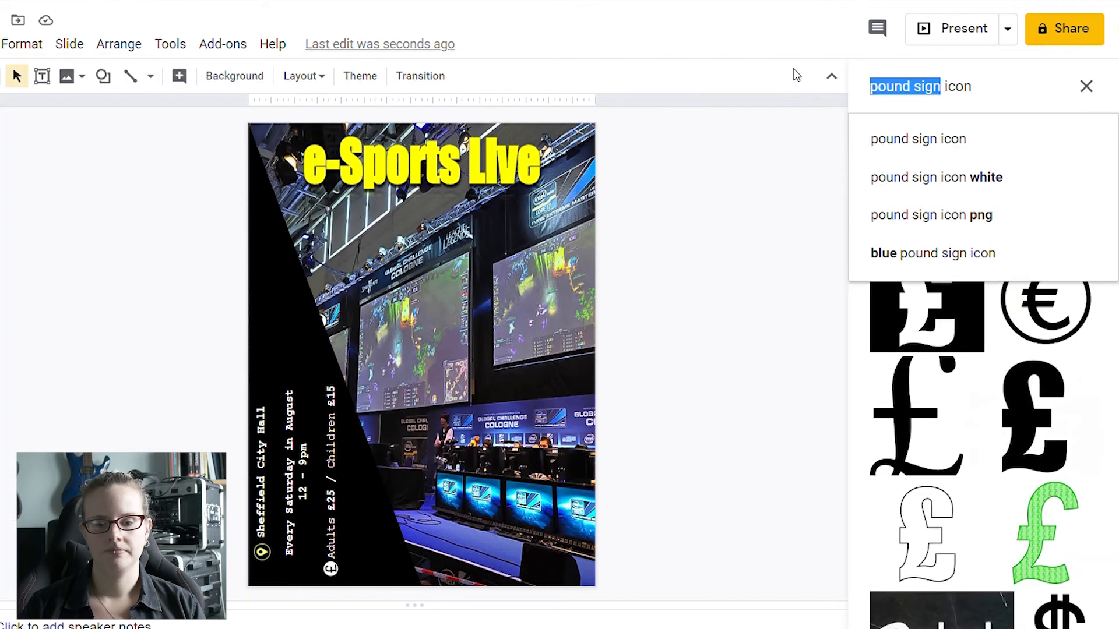
# - Insert the black clock image from a "date icon" image search and place it, shrunk and rotated counterclockwise, before "Every Saturday in August"
pyautogui.write('date')
pyautogui.press('Return')
pyautogui.scroll(-10, 1025, 418)
pyautogui.scroll(2, 1025, 418)
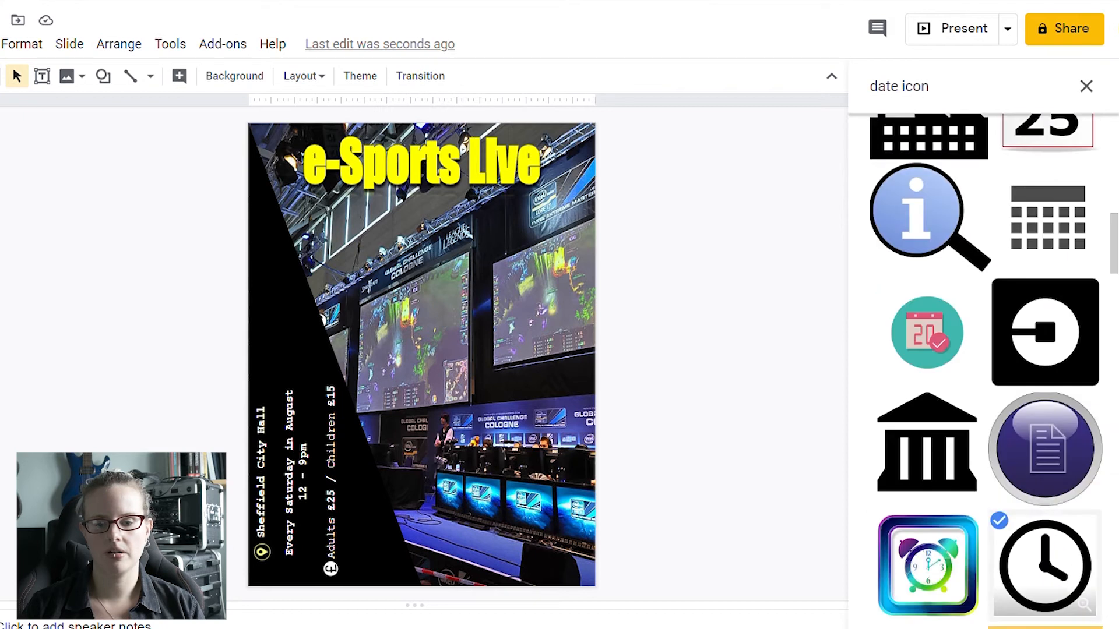
pyautogui.click(1038, 553)
pyautogui.press('Escape')
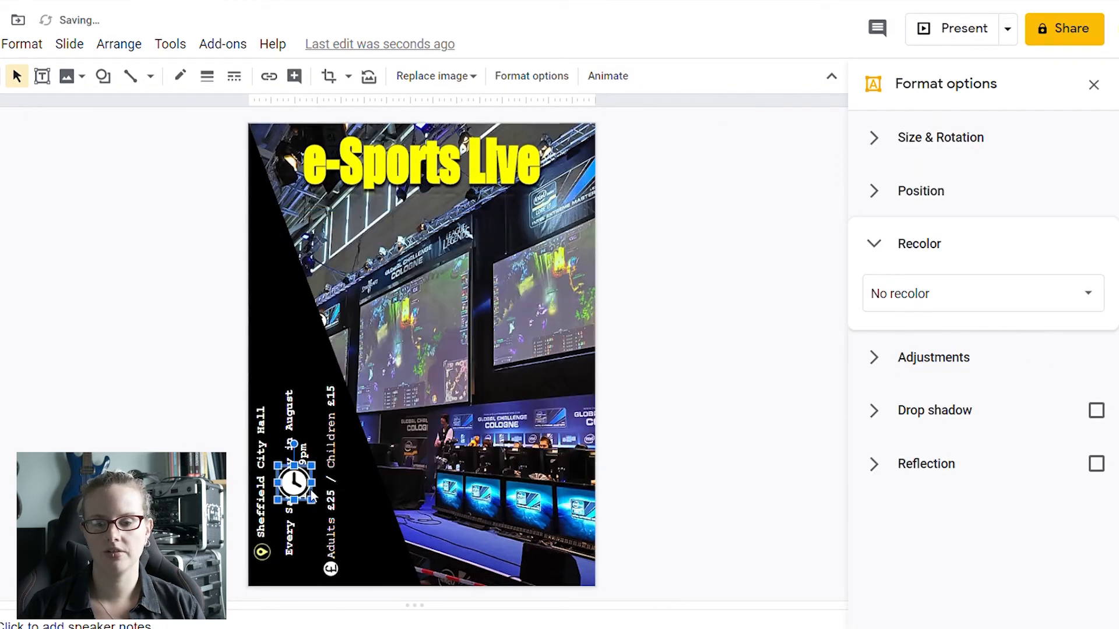
pyautogui.moveTo(305, 480); pyautogui.dragTo(299, 579)
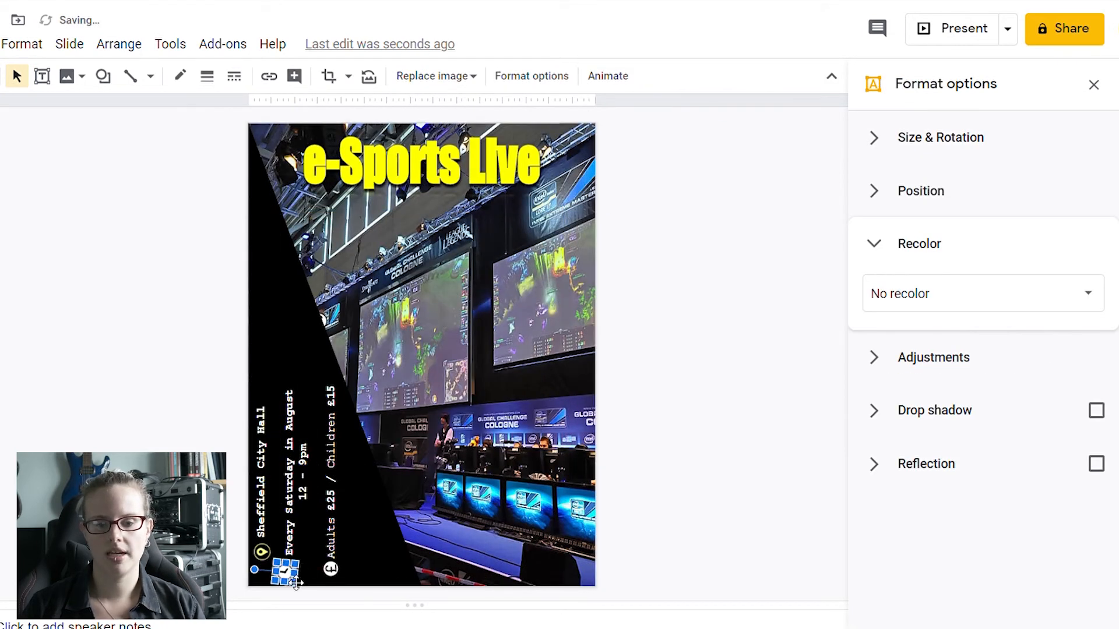
pyautogui.click(641, 482)
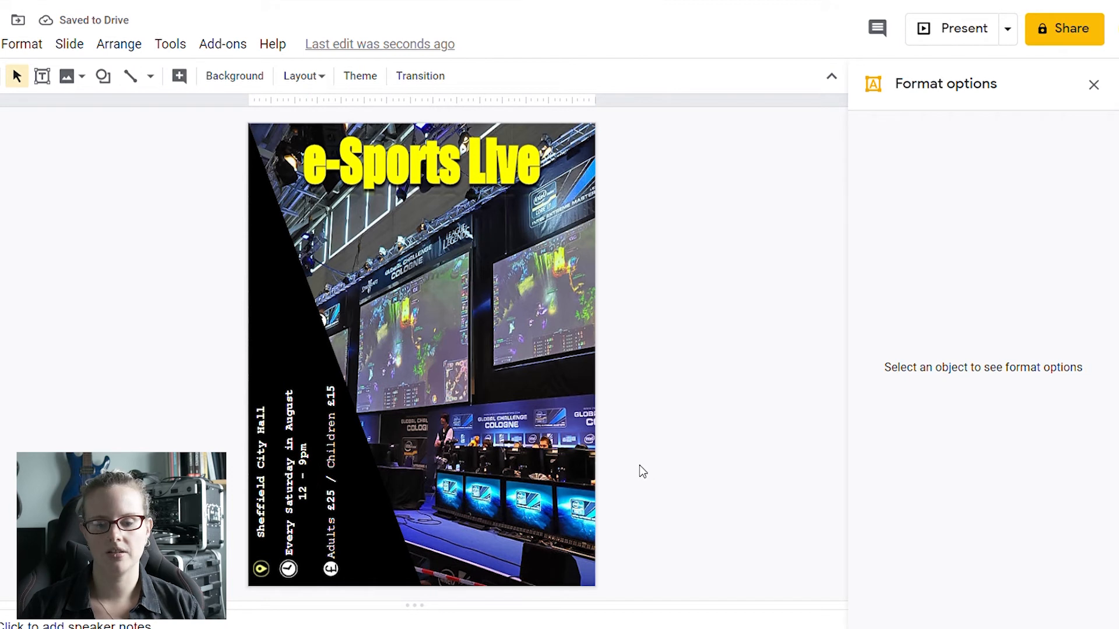
# - Draw a right triangle over the upper-right part of the page and fill it black
pyautogui.click(103, 77)
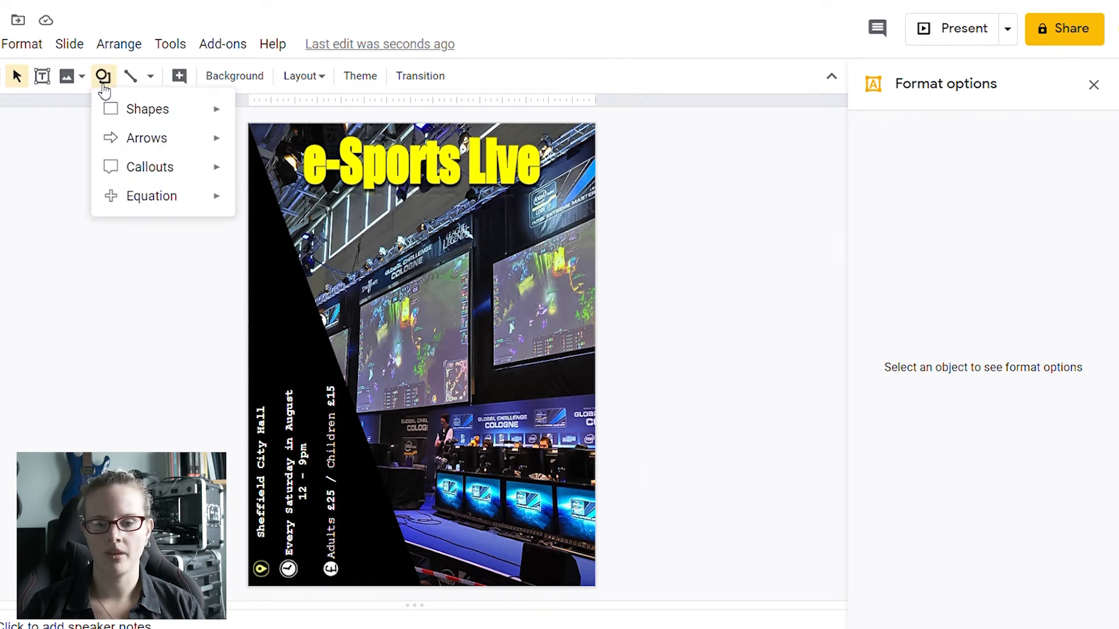
pyautogui.moveTo(115, 113)
pyautogui.click(289, 150)
pyautogui.moveTo(413, 124); pyautogui.dragTo(594, 369)
pyautogui.click(180, 76)
pyautogui.click(187, 171)
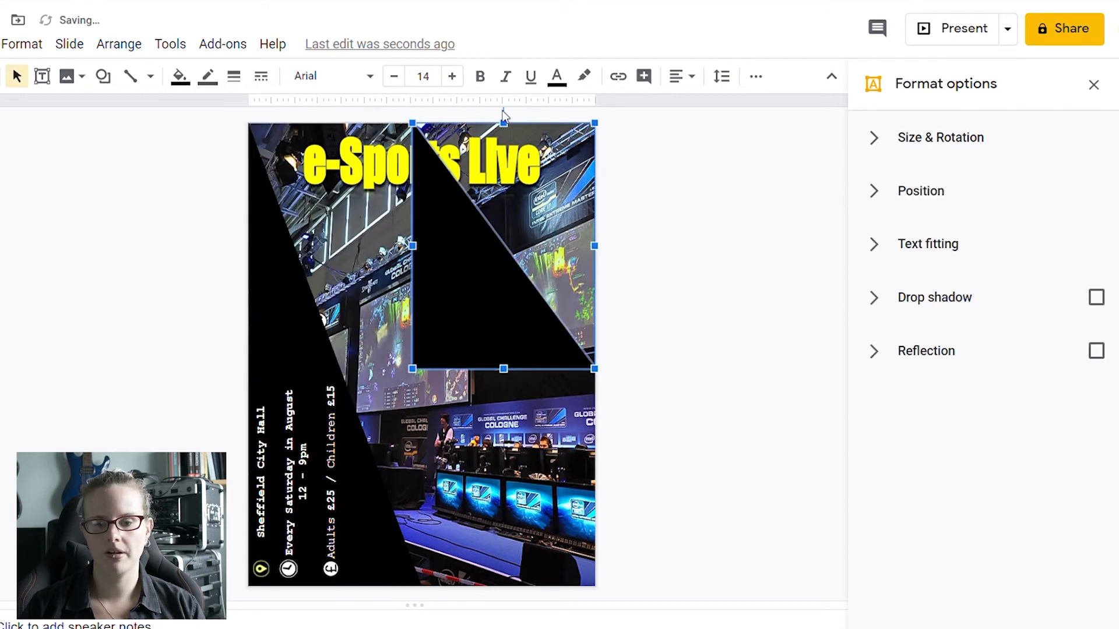
# - Rotate the new black triangle 180° and fit its right angle into the page's upper-right corner
pyautogui.moveTo(492, 241); pyautogui.dragTo(485, 288)
pyautogui.moveTo(496, 150); pyautogui.dragTo(496, 507)
pyautogui.moveTo(554, 278); pyautogui.dragTo(556, 177)
# - Bring the "e-Sports Live" title to the front
pyautogui.click(391, 179)
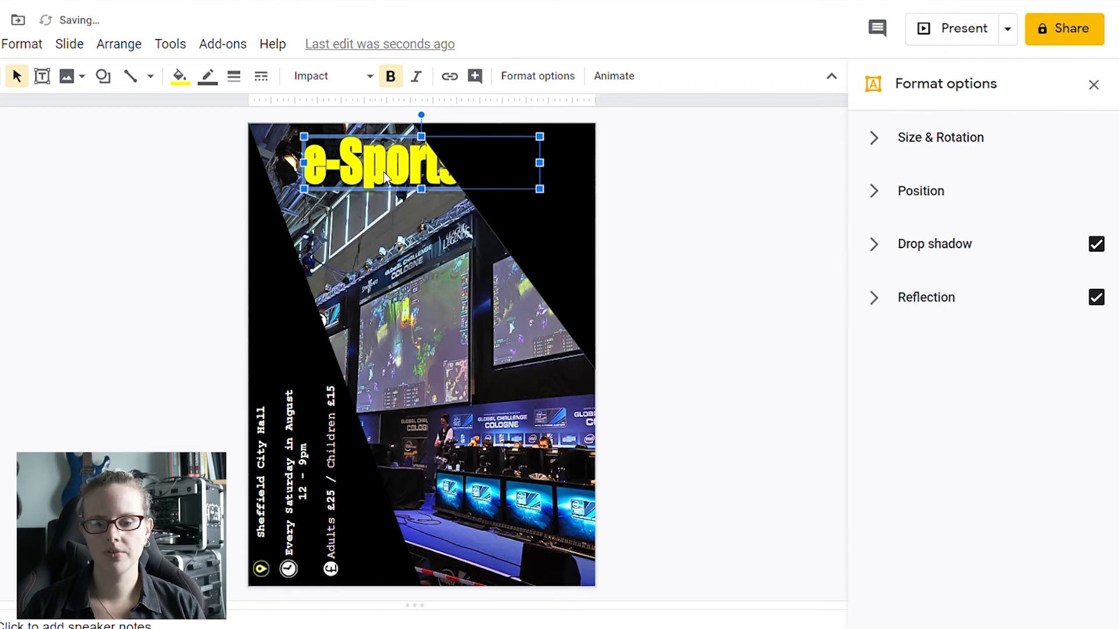
pyautogui.rightClick(385, 176)
pyautogui.moveTo(467, 378)
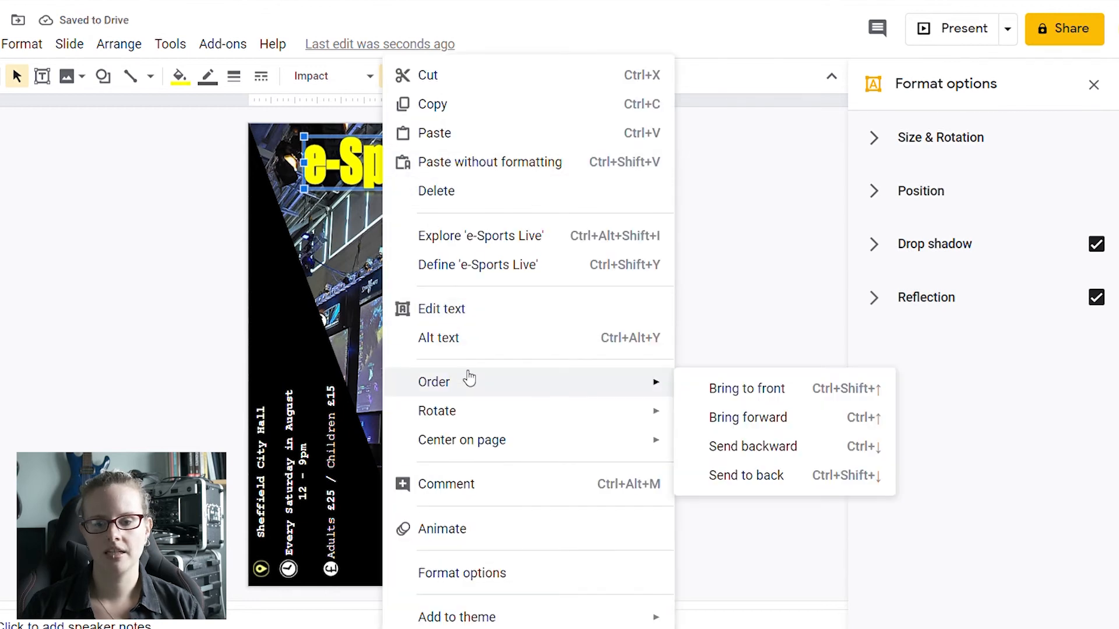
pyautogui.click(721, 391)
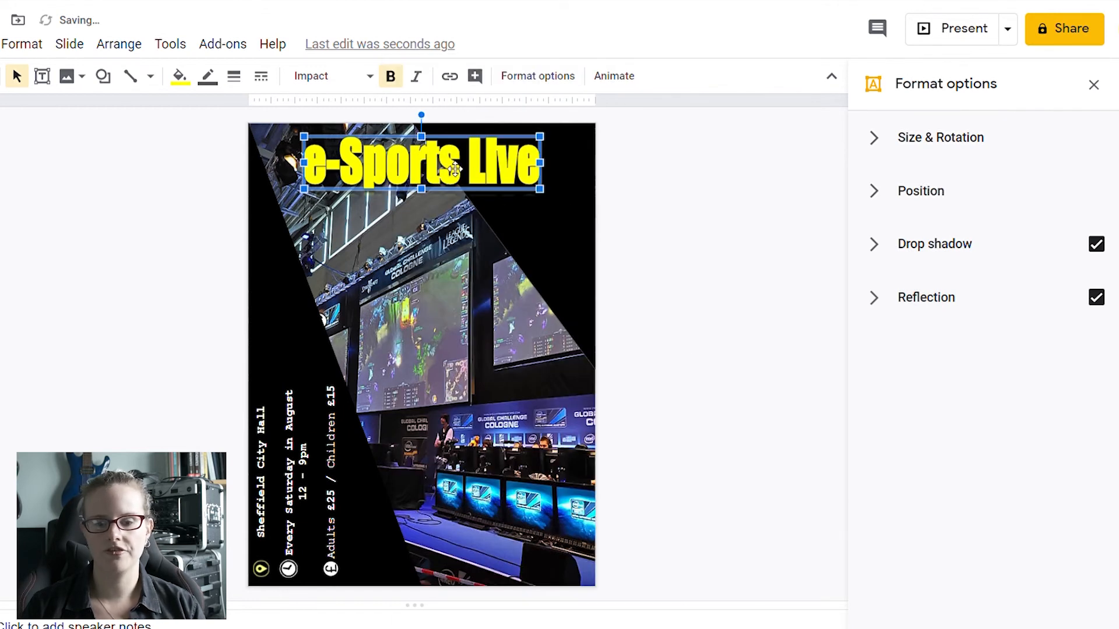
# - Move the "e-Sports Live" title toward the page's left edge and remove its bold formatting
pyautogui.moveTo(454, 169); pyautogui.dragTo(410, 169)
pyautogui.click(391, 80)
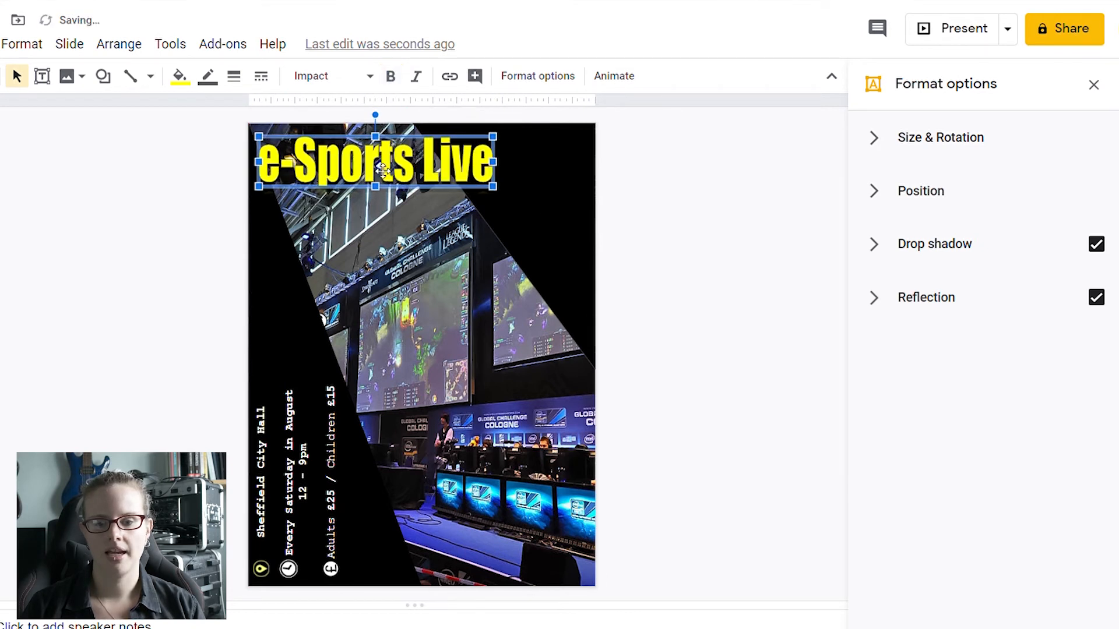
pyautogui.click(195, 194)
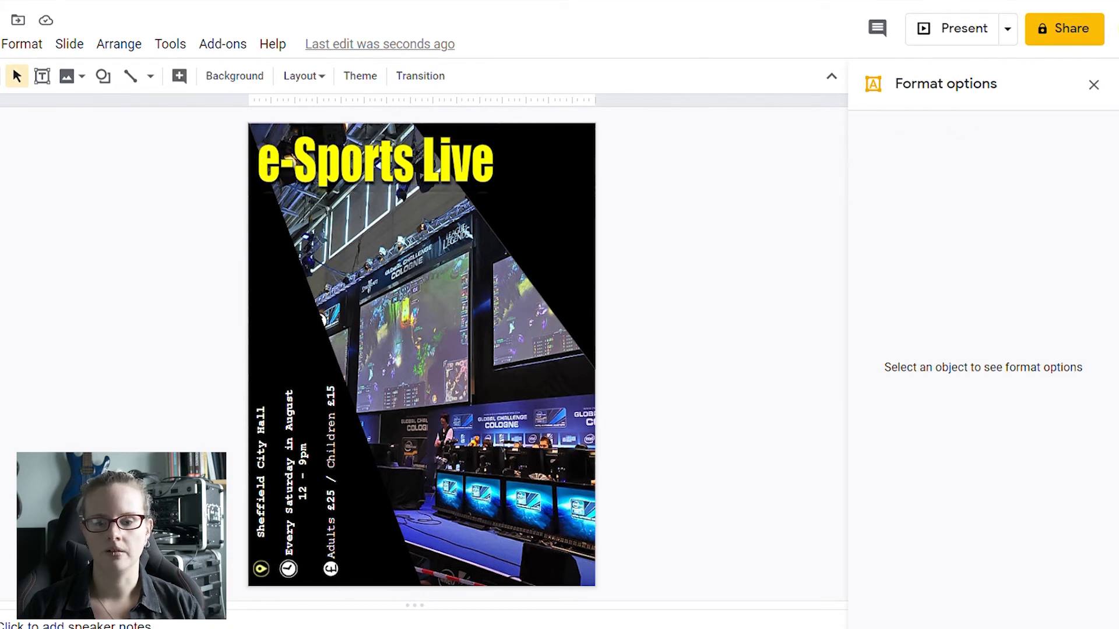
# - Insert a white Facebook logo from an image search for "facebook icon"
pyautogui.click(0, 44)
pyautogui.moveTo(7, 77)
pyautogui.click(197, 111)
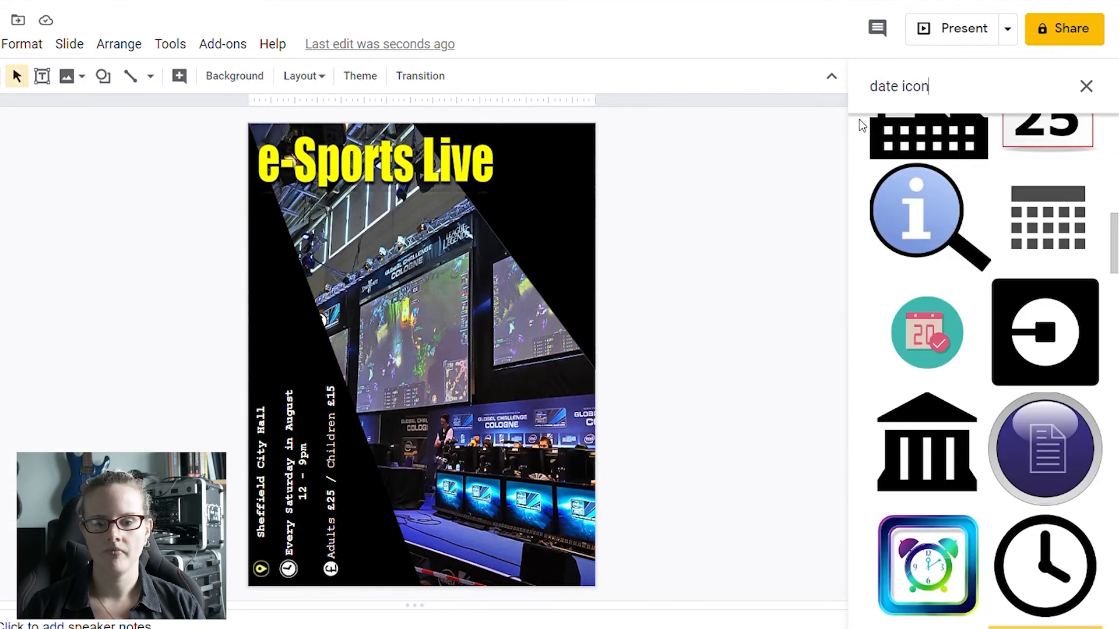
pyautogui.click(944, 98)
pyautogui.hotkey('ctrl', 'a')
pyautogui.write('fac')
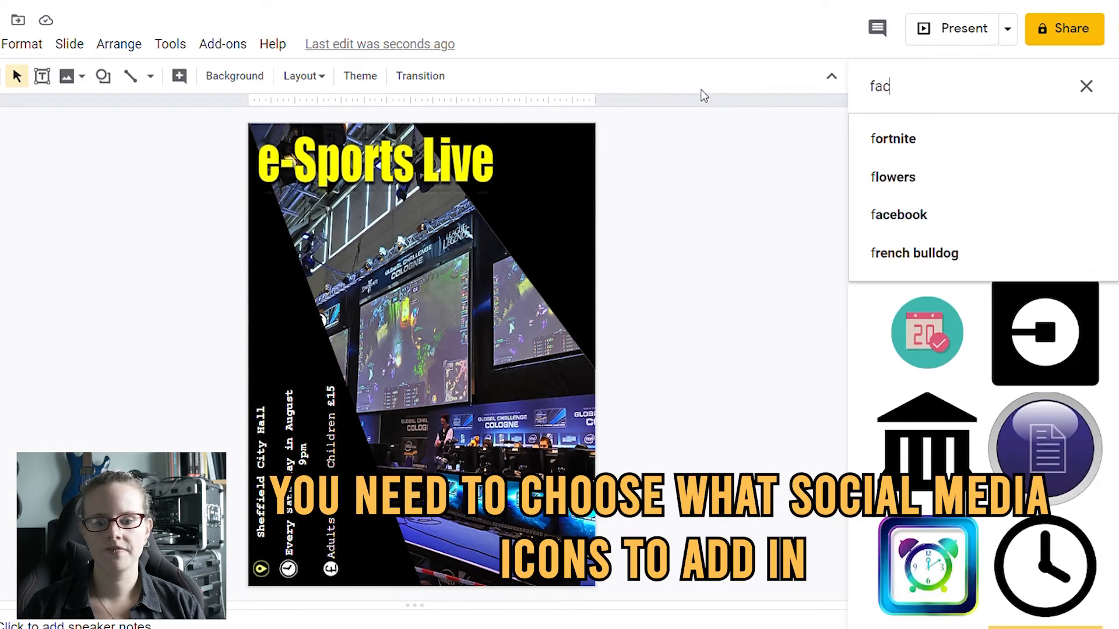
pyautogui.write('ebook icon')
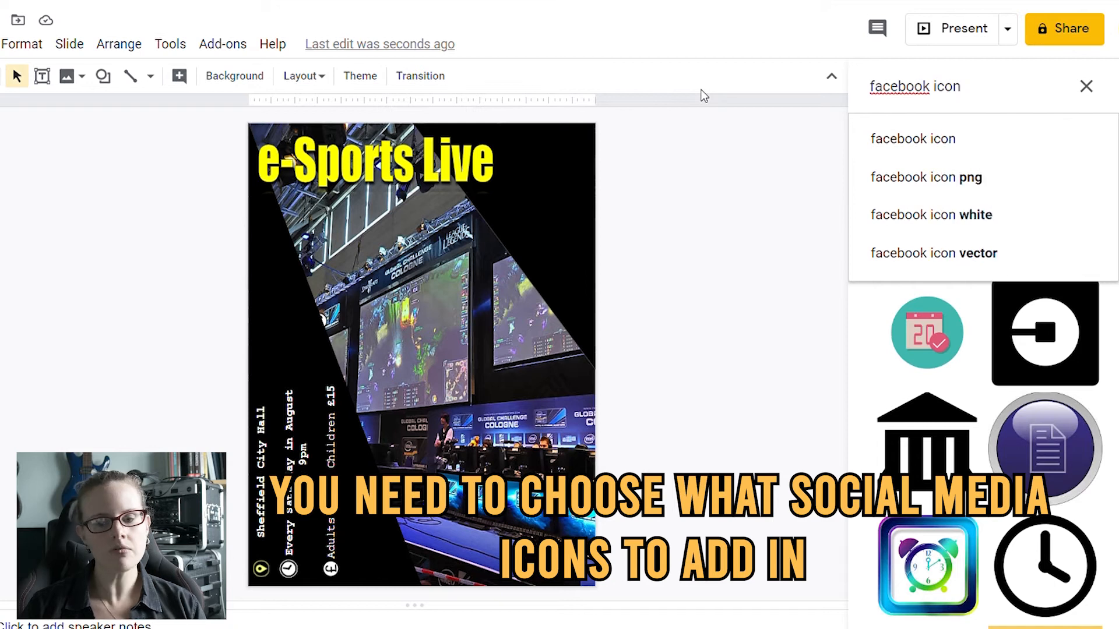
pyautogui.press('Return')
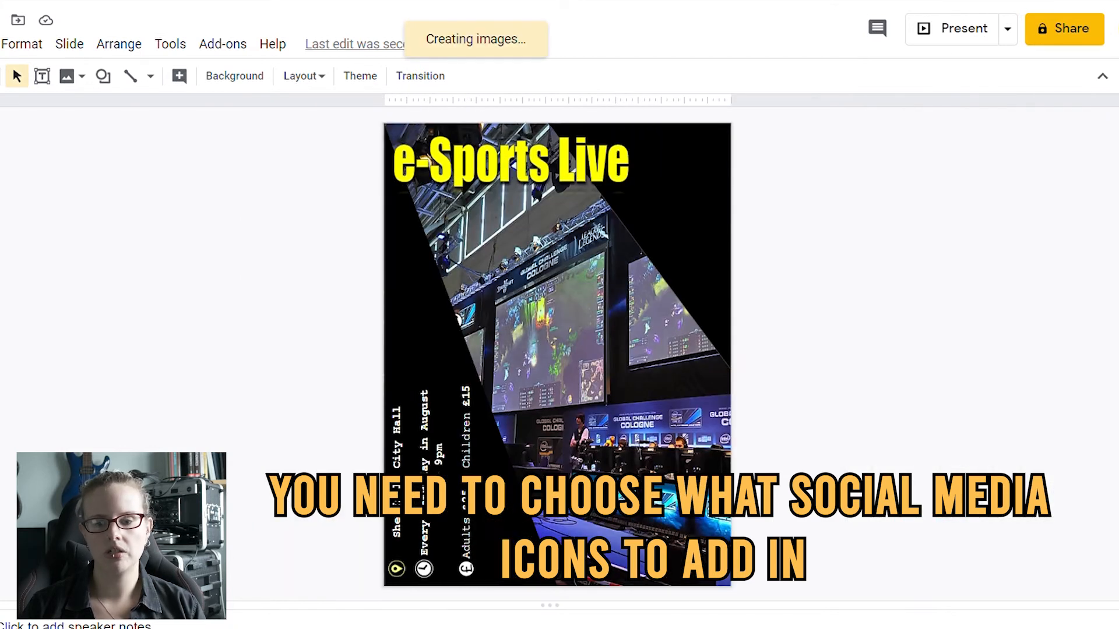
# - Shrink the Facebook logo and place it in the page's upper-right corner
pyautogui.moveTo(701, 498); pyautogui.dragTo(464, 259)
pyautogui.moveTo(439, 237); pyautogui.dragTo(706, 150)
pyautogui.moveTo(681, 172); pyautogui.dragTo(694, 161)
pyautogui.moveTo(712, 142); pyautogui.dragTo(707, 149)
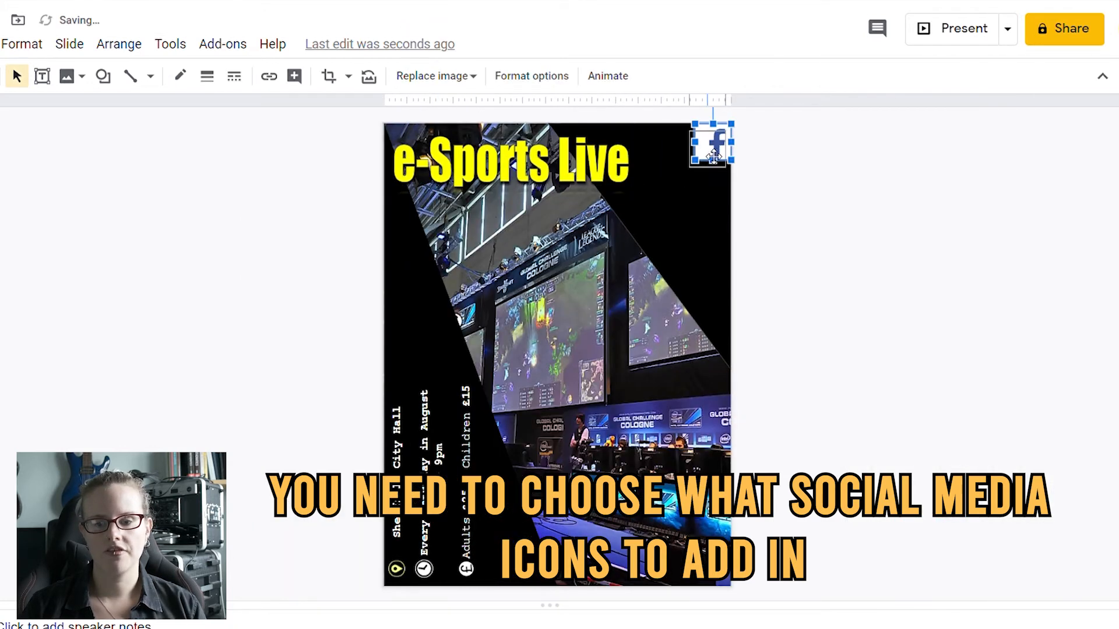
pyautogui.click(787, 174)
# - Insert the Twitch and Instagram logos from image searches for "twitch icon" and "instagram icon"
pyautogui.click(1, 44)
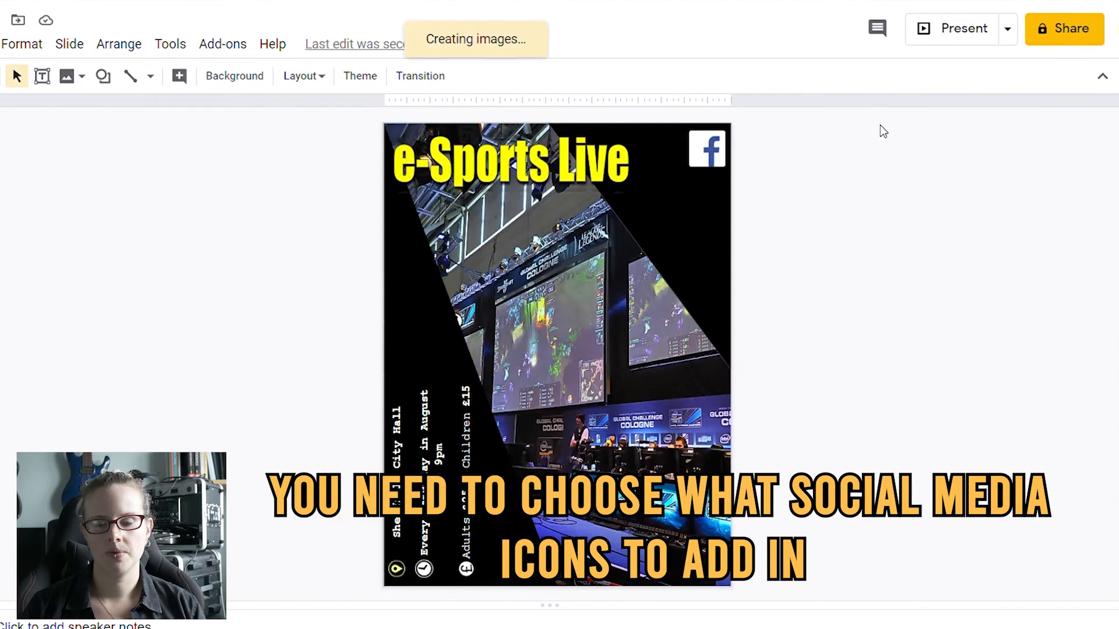
pyautogui.moveTo(91, 89)
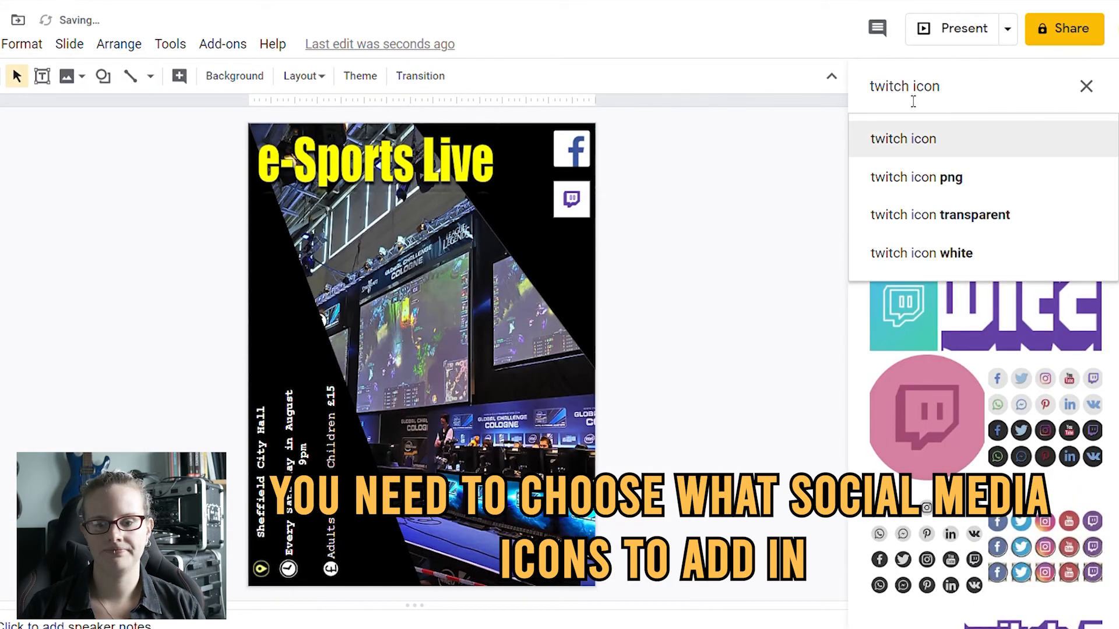
pyautogui.doubleClick(886, 86)
pyautogui.write('instagram')
pyautogui.press('Return')
pyautogui.doubleClick(976, 192)
# - Shrink the Instagram logo, place it under the Facebook logo and move the Twitch logo to the left of Facebook
pyautogui.moveTo(730, 180); pyautogui.dragTo(441, 470)
pyautogui.moveTo(425, 496); pyautogui.dragTo(709, 252)
pyautogui.moveTo(712, 199); pyautogui.dragTo(671, 148)
pyautogui.moveTo(699, 255); pyautogui.dragTo(689, 208)
pyautogui.click(786, 223)
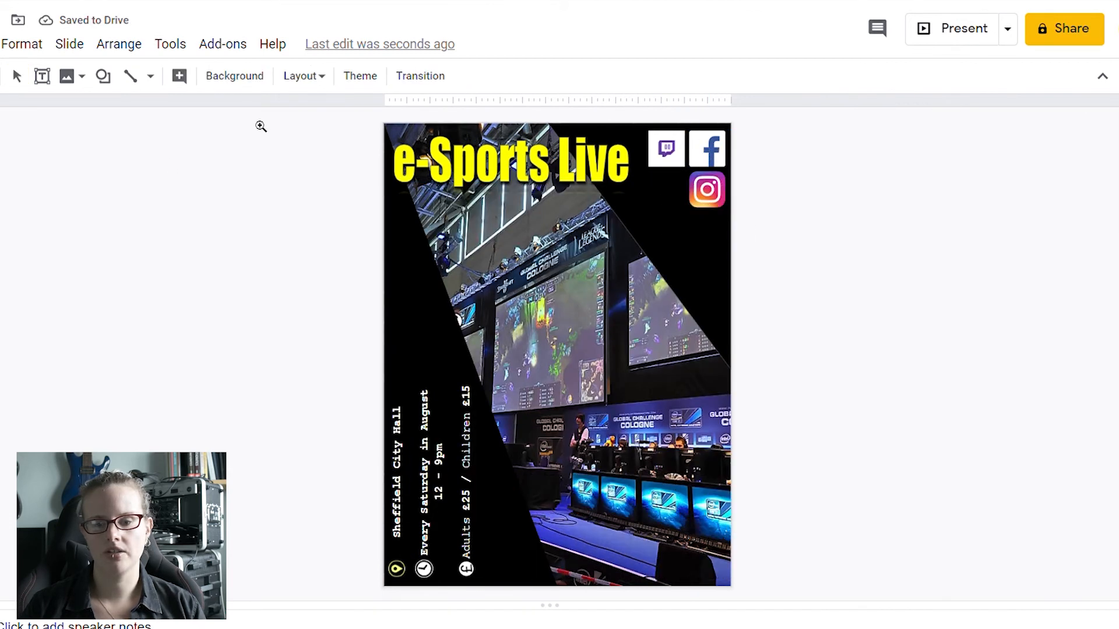
# - Shrink the three social media logos and align them in one row in the upper-right corner: Instagram, Twitch, Facebook
pyautogui.click(710, 160)
pyautogui.click(710, 160)
pyautogui.click(17, 77)
pyautogui.click(754, 226)
pyautogui.moveTo(636, 299); pyautogui.dragTo(695, 234)
pyautogui.click(612, 292)
pyautogui.moveTo(617, 297); pyautogui.dragTo(672, 187)
pyautogui.moveTo(622, 221); pyautogui.dragTo(609, 234)
pyautogui.moveTo(716, 375); pyautogui.dragTo(539, 212)
pyautogui.moveTo(458, 295)
pyautogui.mouseDown()
pyautogui.moveTo(522, 232)
pyautogui.moveTo(777, 314)
pyautogui.mouseUp()
pyautogui.click(828, 309)
# - Add a text box beneath the social media logos and set its text to white, centered Courier New
pyautogui.click(42, 76)
pyautogui.click(556, 76)
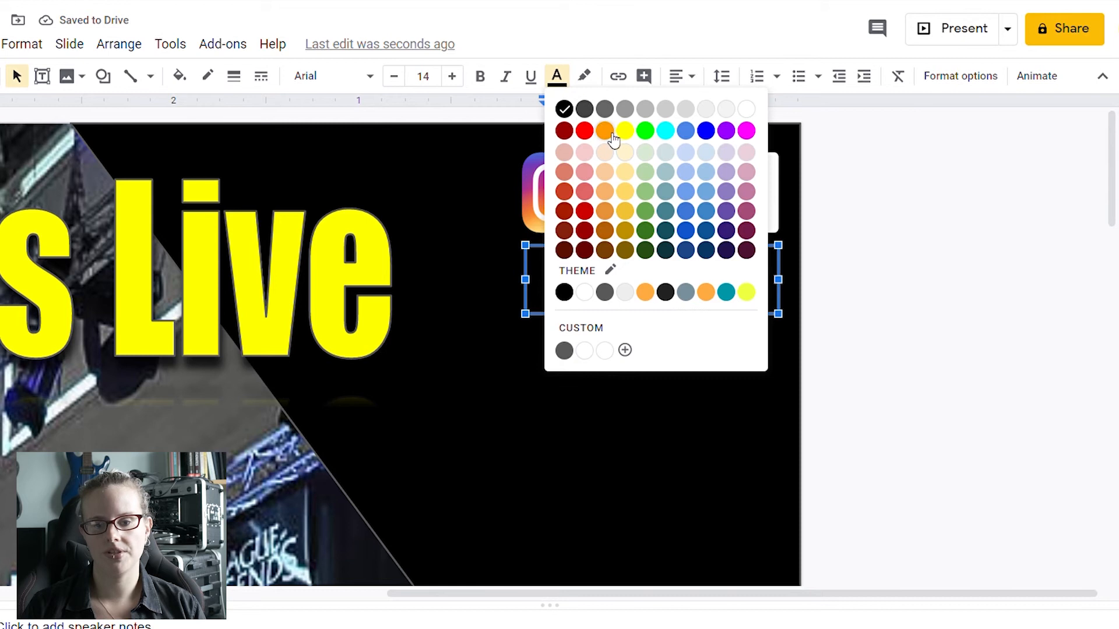
pyautogui.click(753, 115)
pyautogui.click(369, 76)
pyautogui.click(363, 180)
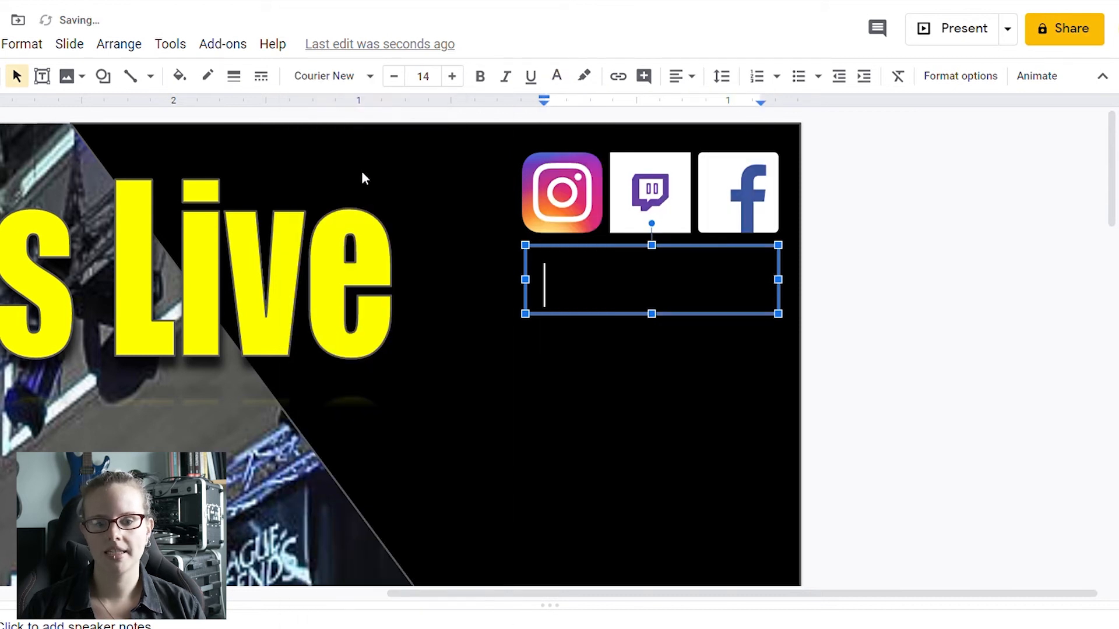
pyautogui.click(691, 76)
pyautogui.click(707, 109)
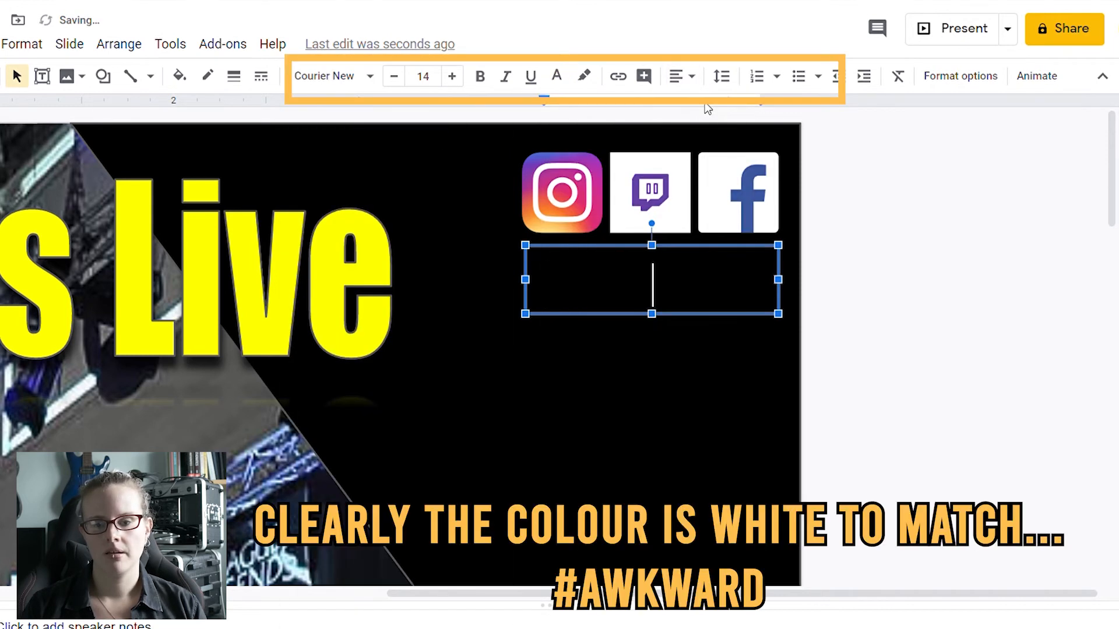
# - Enter "/esportsheff" under the logos, widen the text box to fit it on one line, reduce its height and nudge it up
pyautogui.write('/es')
pyautogui.write('tsheff')
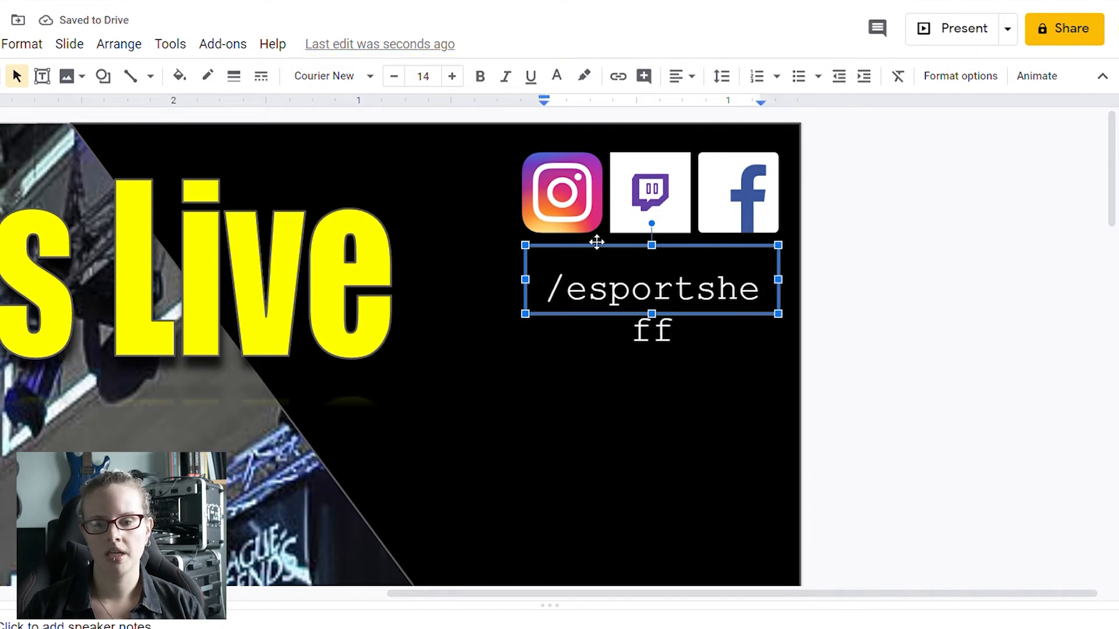
pyautogui.moveTo(525, 279); pyautogui.dragTo(512, 282)
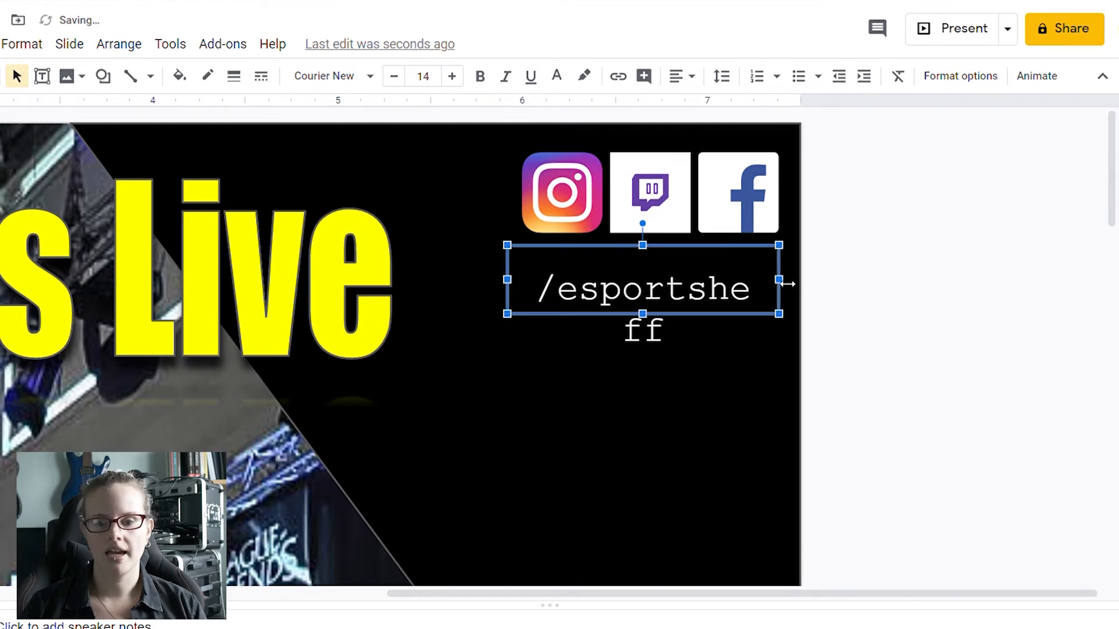
pyautogui.moveTo(786, 282); pyautogui.dragTo(802, 283)
pyautogui.moveTo(512, 282); pyautogui.dragTo(492, 285)
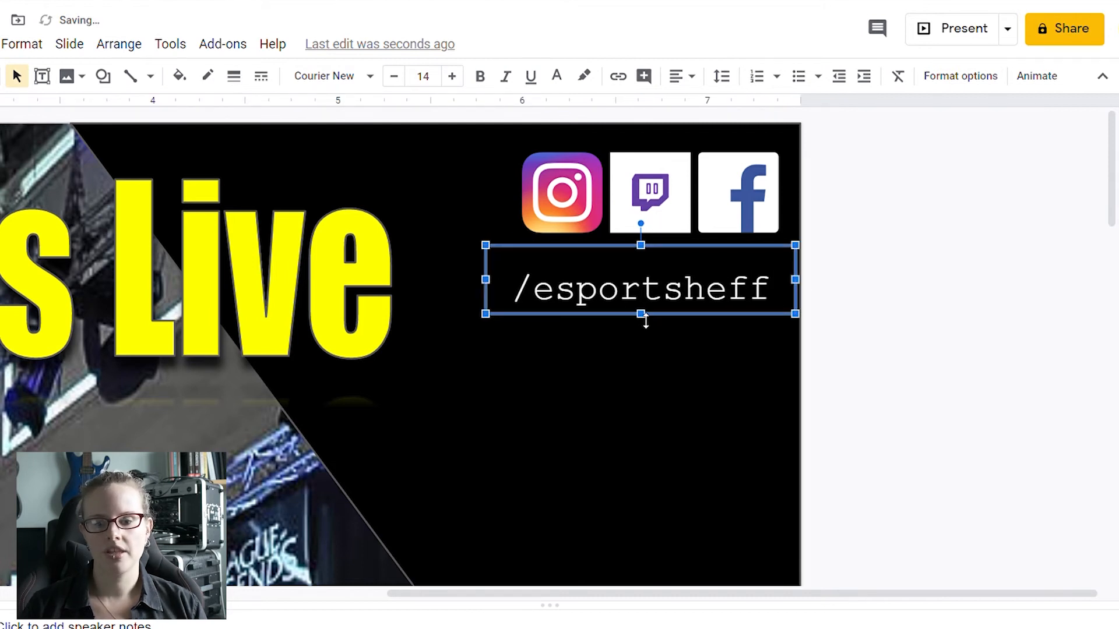
pyautogui.moveTo(643, 318); pyautogui.dragTo(646, 300)
pyautogui.press('Up')
pyautogui.press('Up')
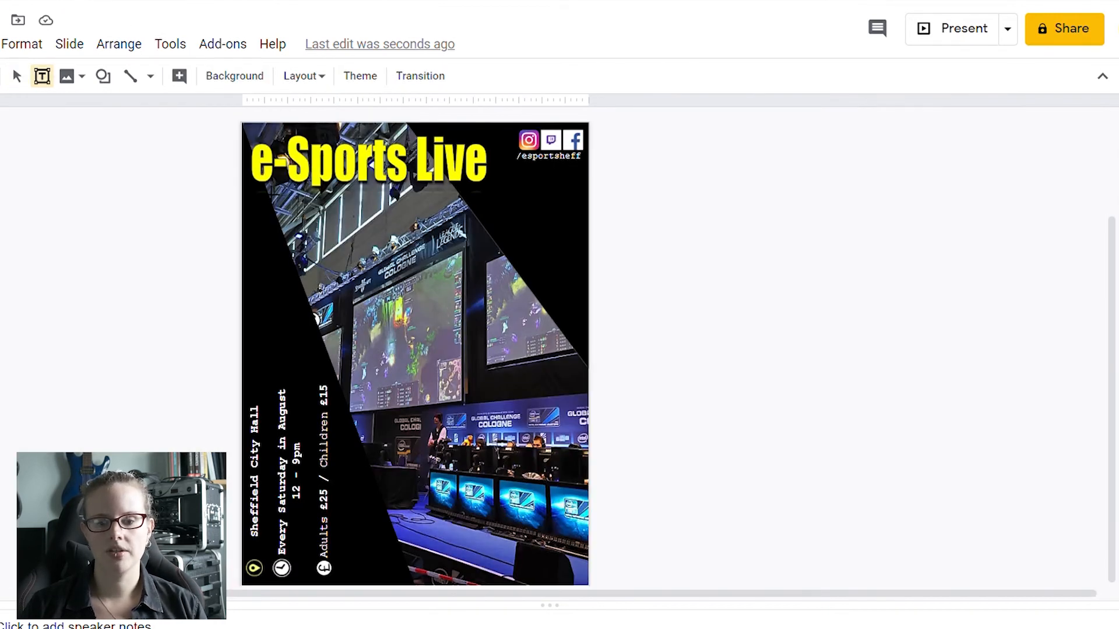
# - Draw a narrow text box directly beneath the "e-Sports Live" title and fill it black
pyautogui.moveTo(260, 184); pyautogui.dragTo(489, 200)
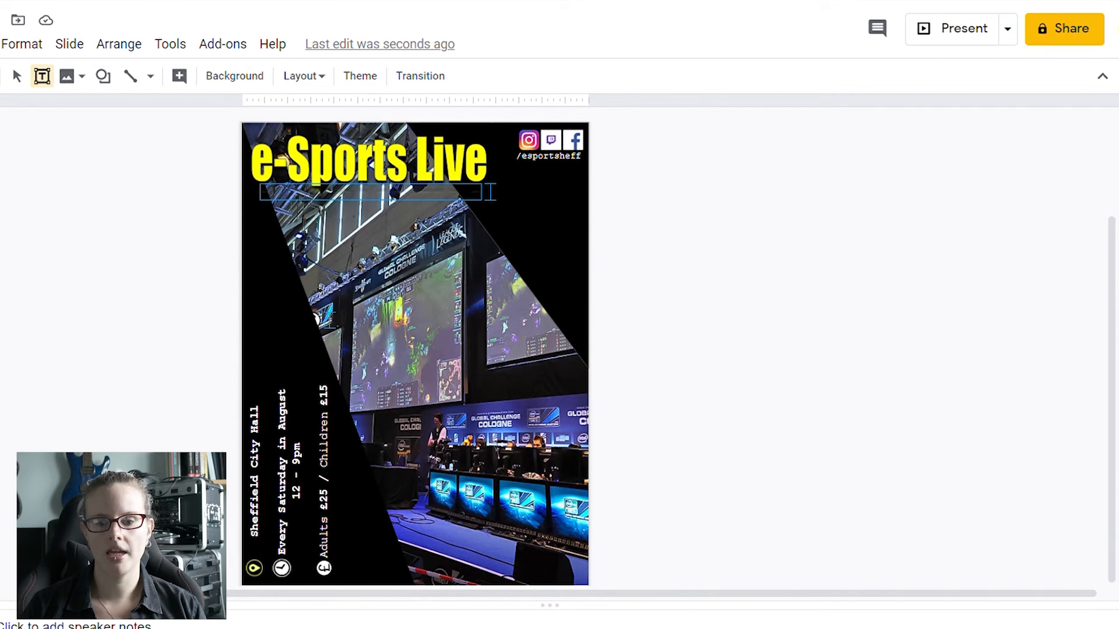
pyautogui.click(180, 78)
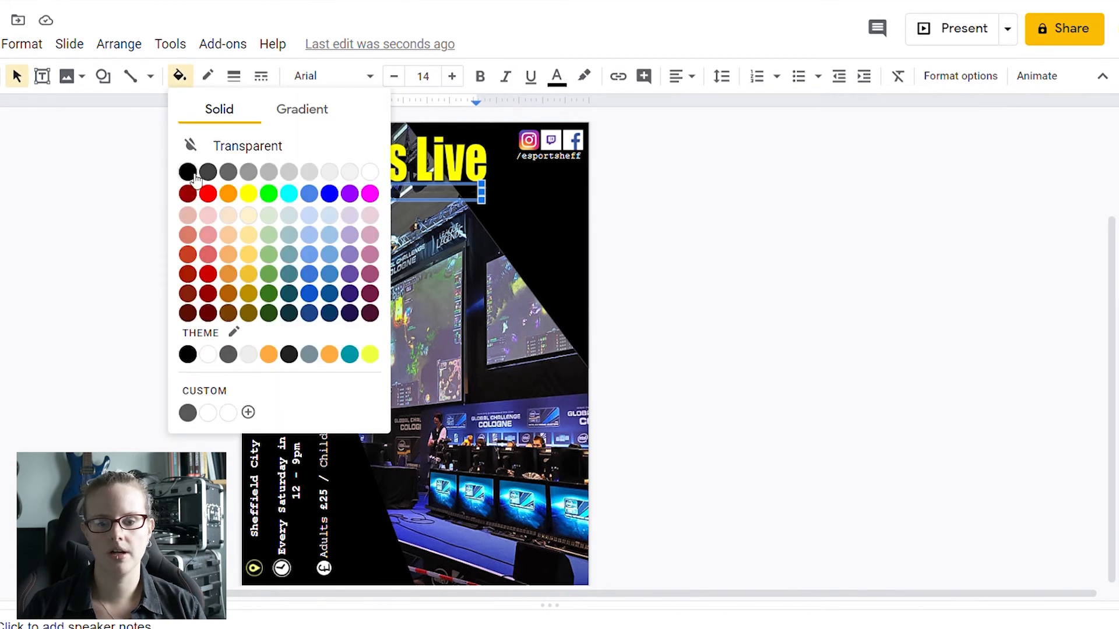
pyautogui.click(194, 176)
pyautogui.click(355, 76)
pyautogui.click(348, 179)
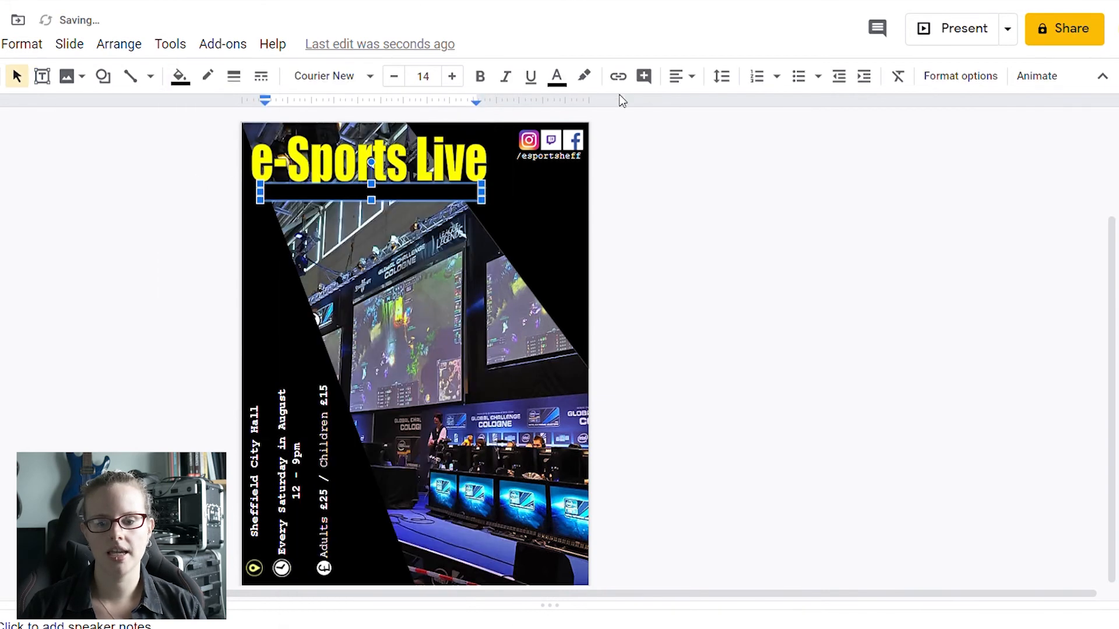
pyautogui.click(680, 76)
pyautogui.click(711, 104)
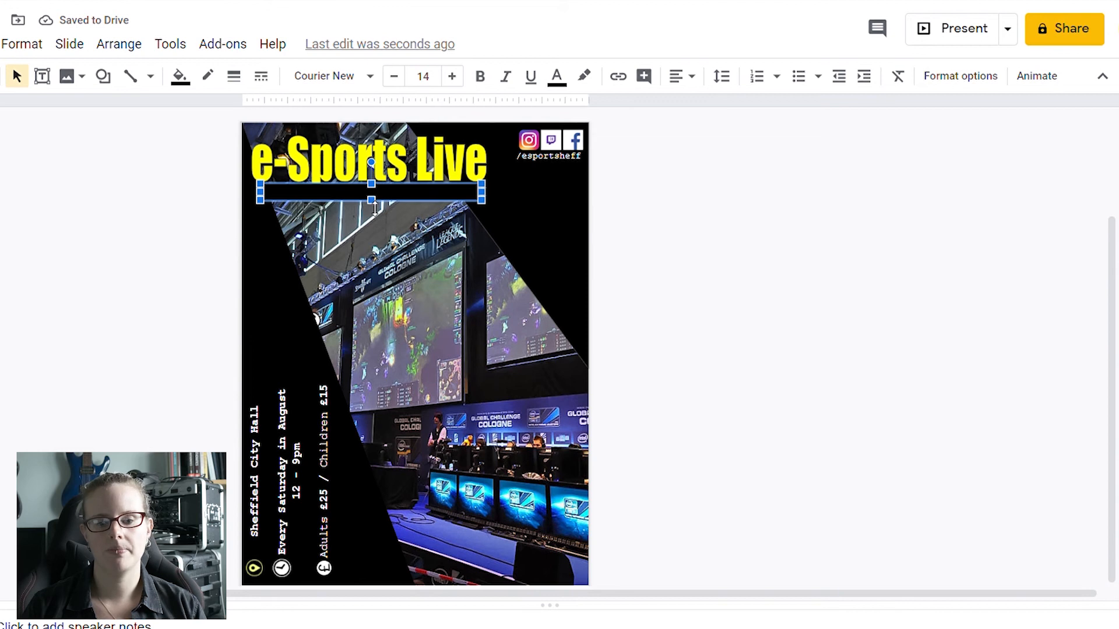
pyautogui.write('www.esportsheff.co.uk')
pyautogui.click(712, 142)
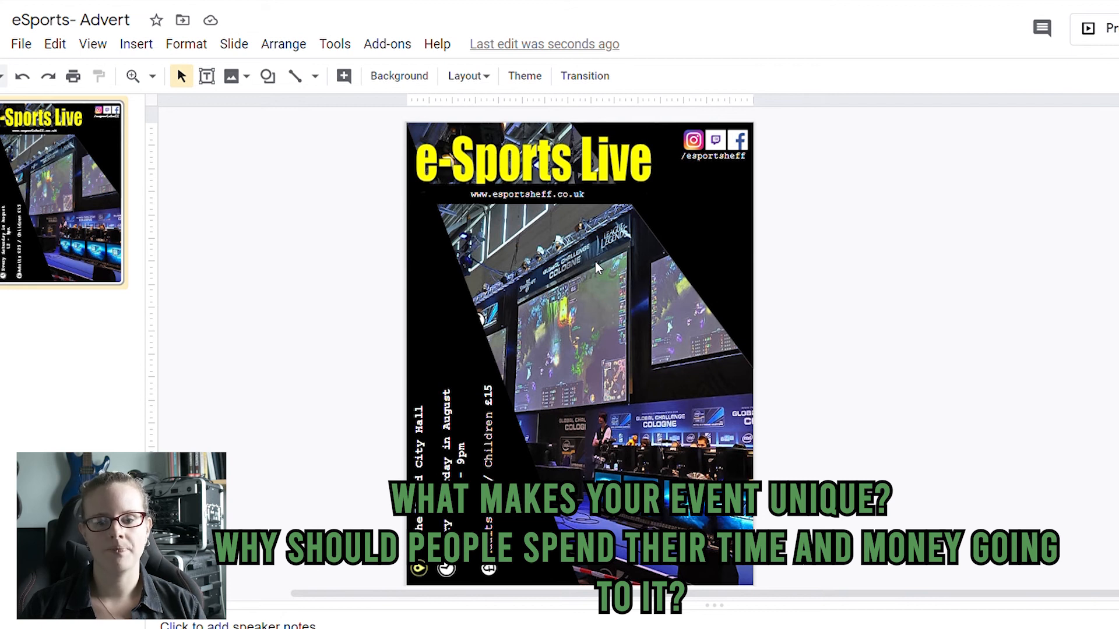
# - Insert the word art "EXCLUSIVE!", narrow it and place it beneath the social media handle
pyautogui.click(136, 44)
pyautogui.click(207, 302)
pyautogui.write('ECLUS')
pyautogui.press('BackSpace')
pyautogui.press('BackSpace')
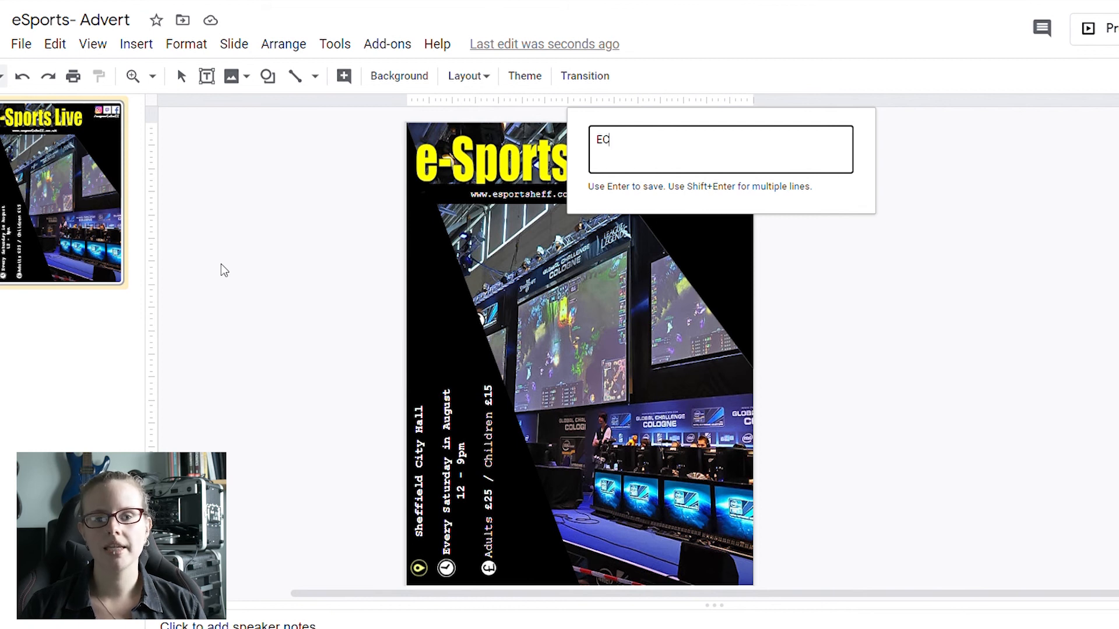
pyautogui.write('XCLUSIVE!')
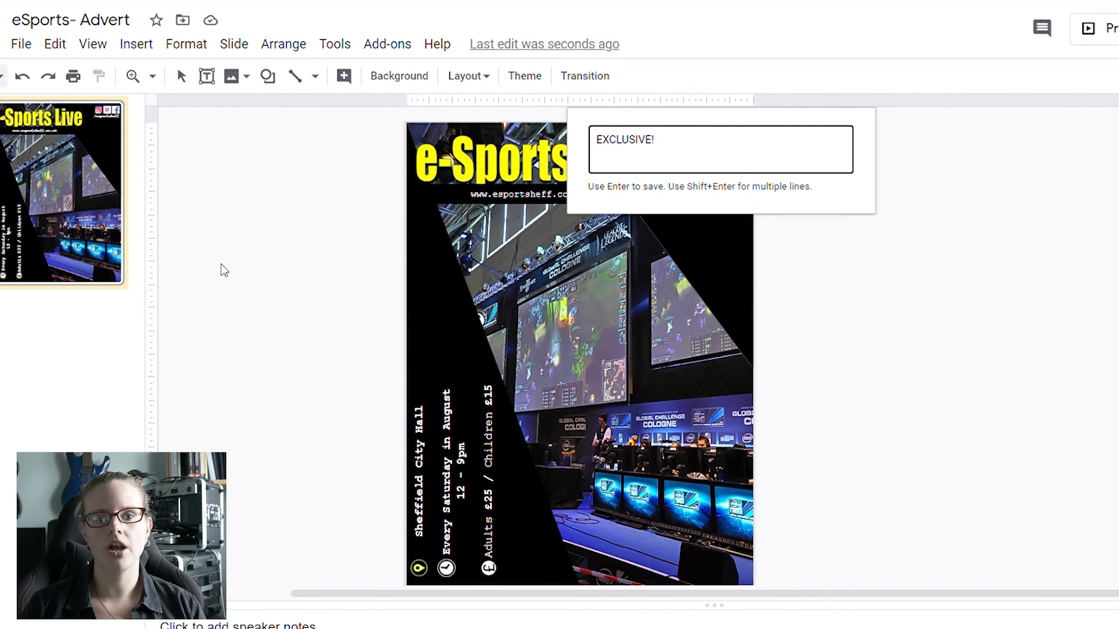
pyautogui.press('Return')
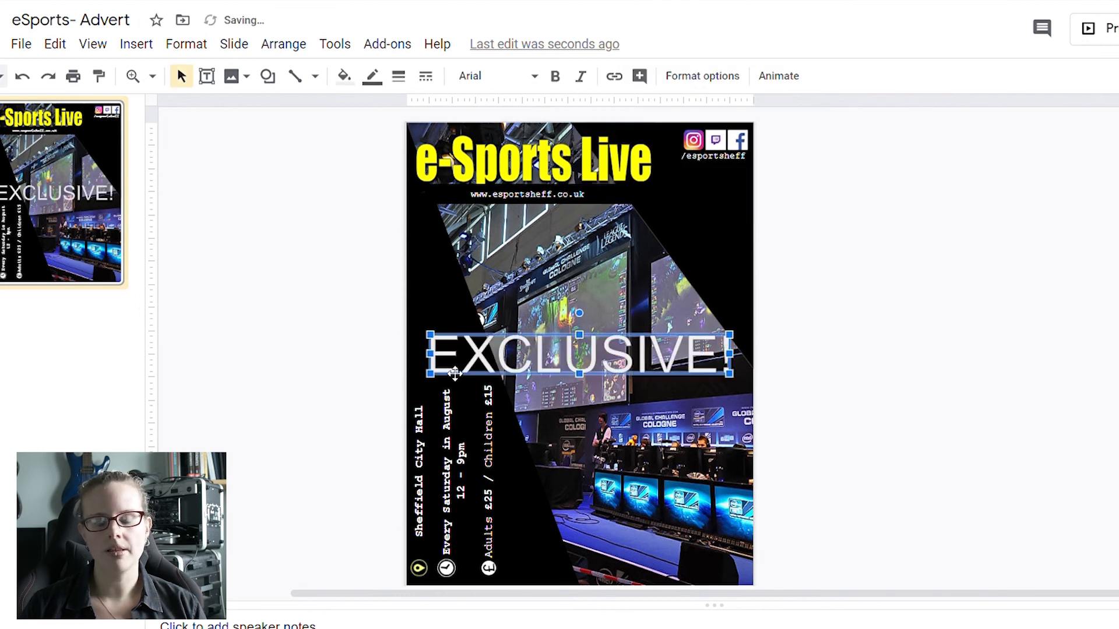
pyautogui.moveTo(430, 353); pyautogui.dragTo(616, 353)
pyautogui.moveTo(697, 364); pyautogui.dragTo(702, 199)
# - Fill the "EXCLUSIVE!" word art with blue and nudge it slightly inward from the page edge
pyautogui.click(346, 78)
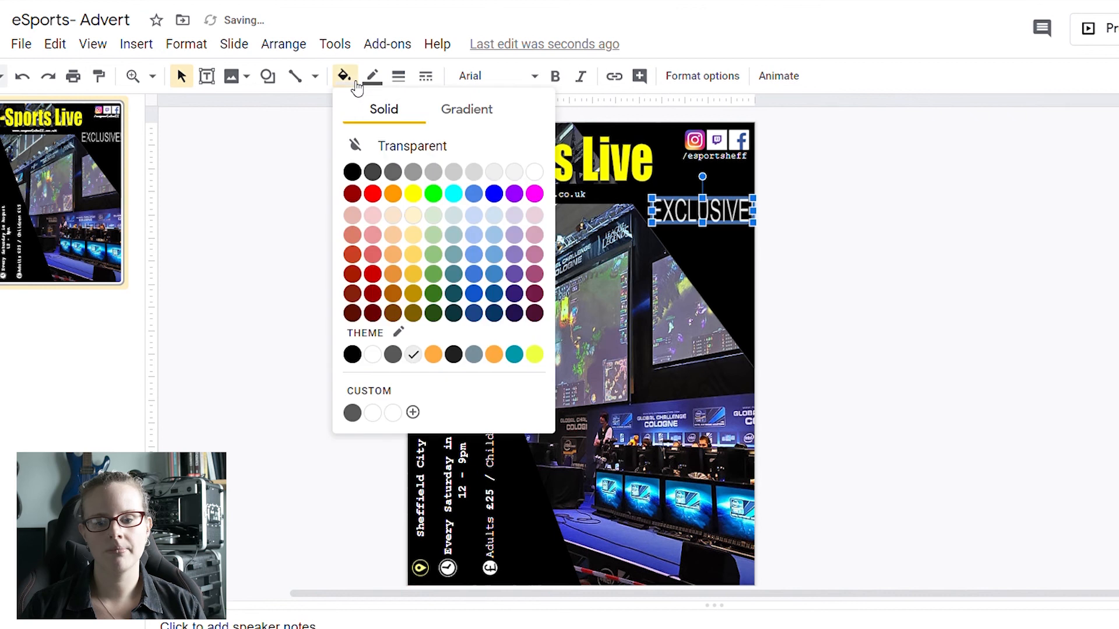
pyautogui.click(373, 193)
pyautogui.click(494, 194)
pyautogui.click(362, 200)
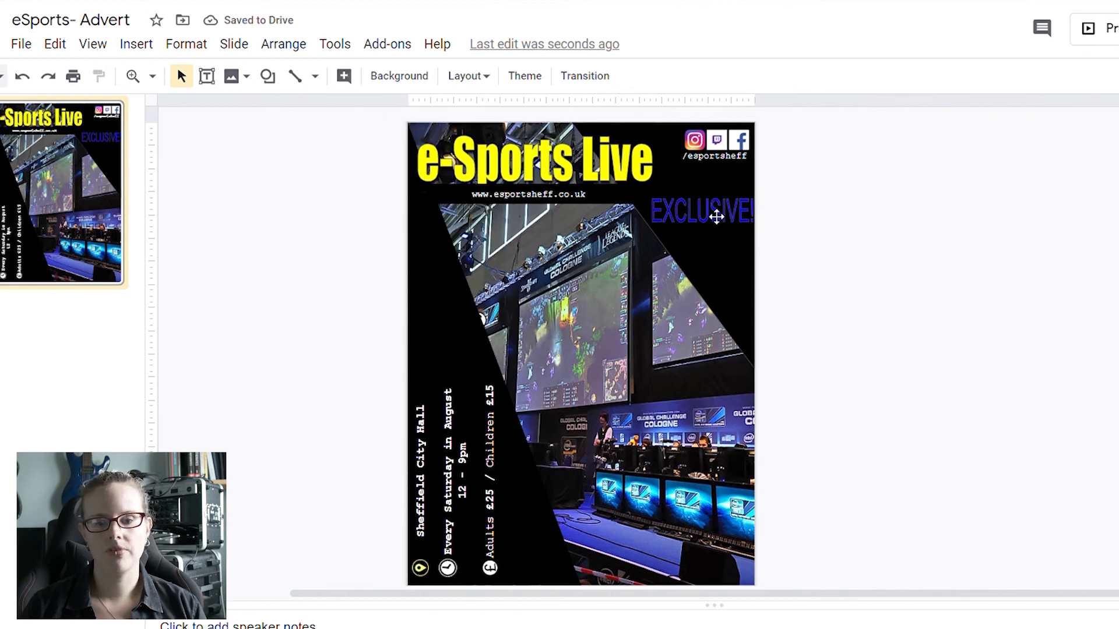
pyautogui.click(717, 217)
pyautogui.moveTo(716, 217); pyautogui.dragTo(711, 217)
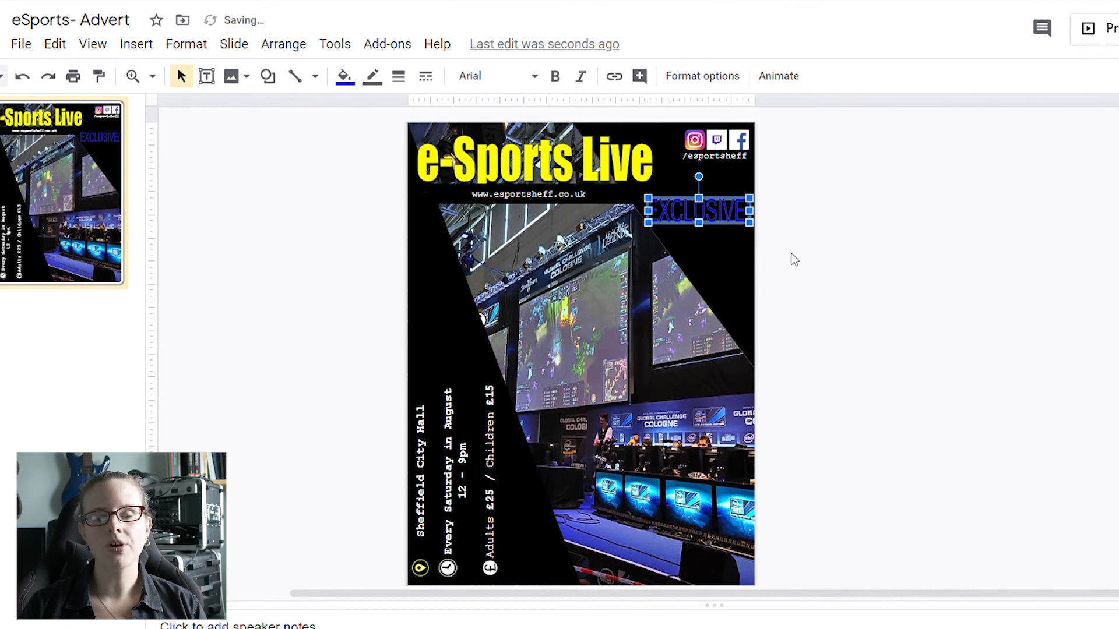
pyautogui.click(804, 262)
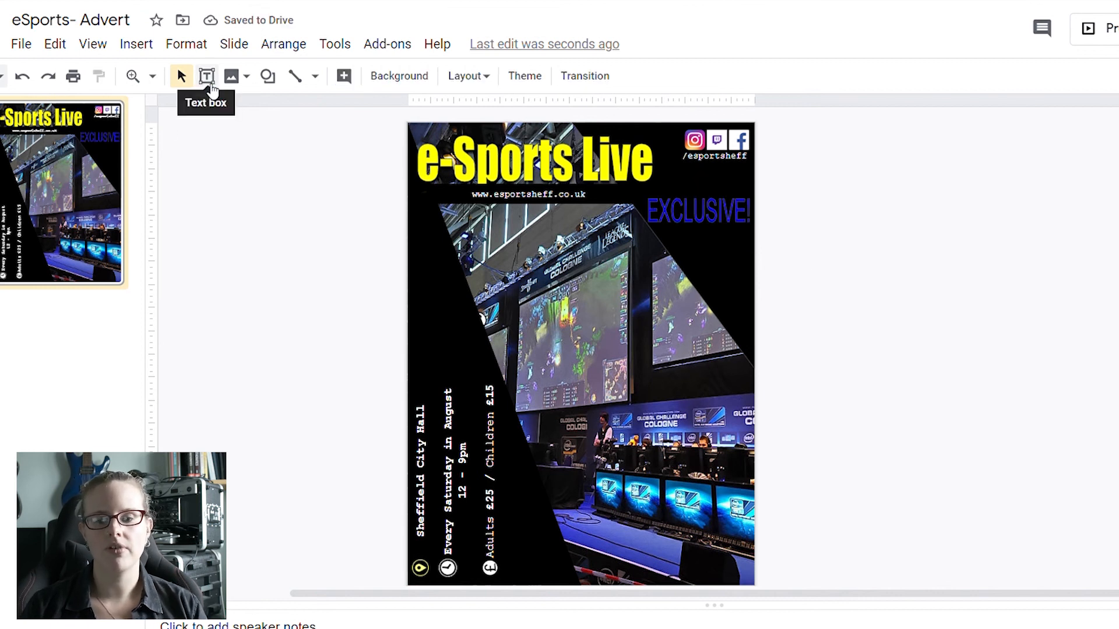
pyautogui.click(207, 76)
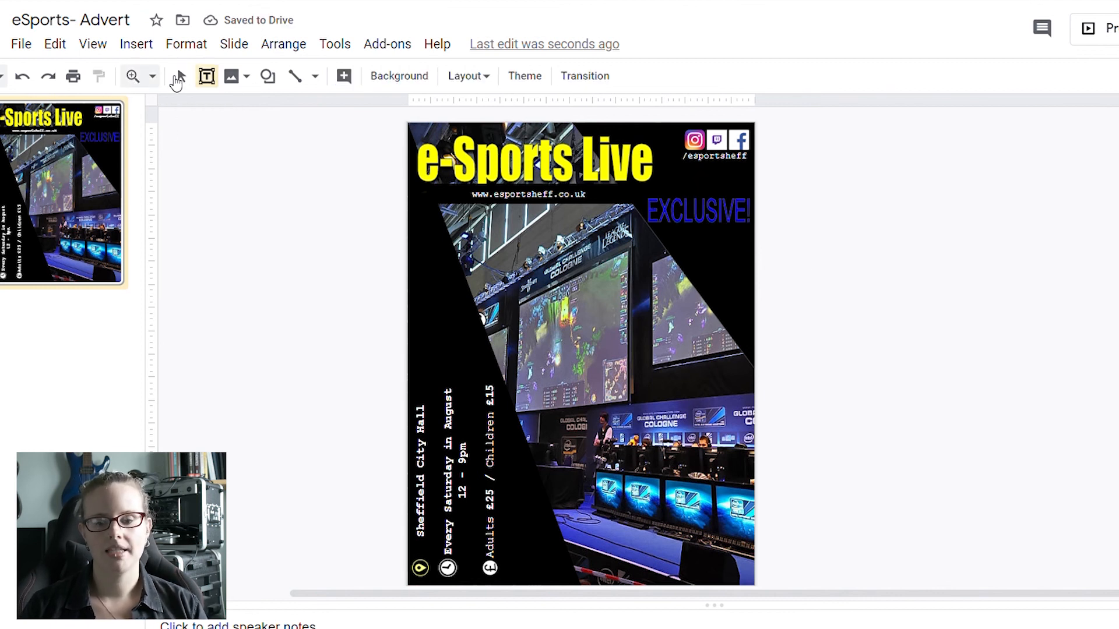
pyautogui.click(267, 76)
pyautogui.moveTo(327, 110)
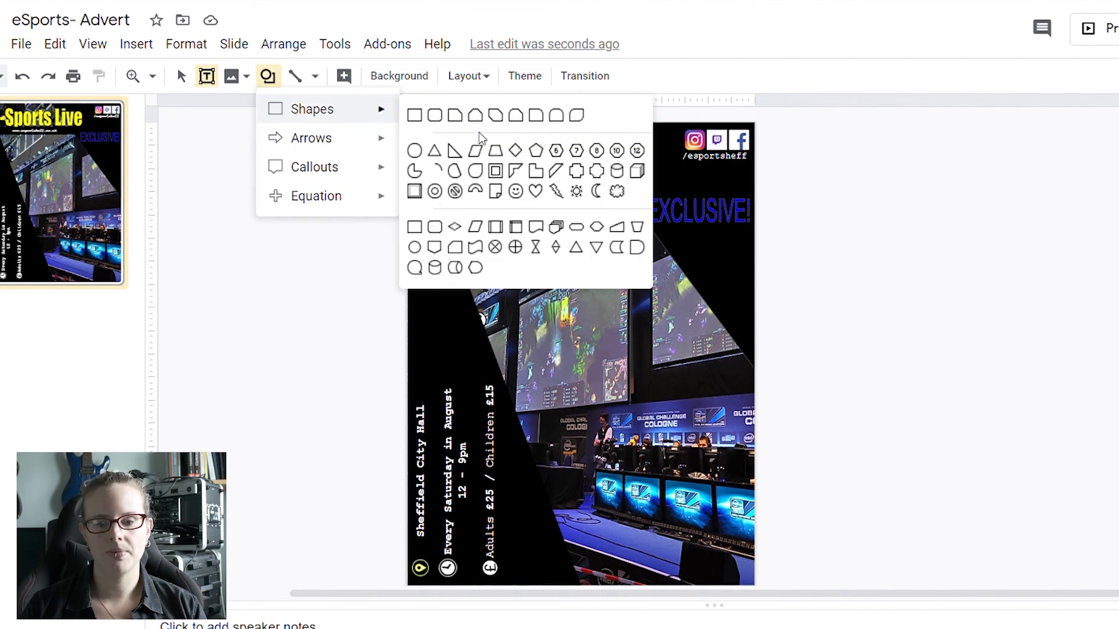
pyautogui.click(455, 150)
pyautogui.moveTo(665, 231)
pyautogui.mouseDown()
pyautogui.moveTo(775, 268)
pyautogui.moveTo(767, 338)
pyautogui.moveTo(753, 328)
pyautogui.mouseUp()
pyautogui.rightClick(705, 272)
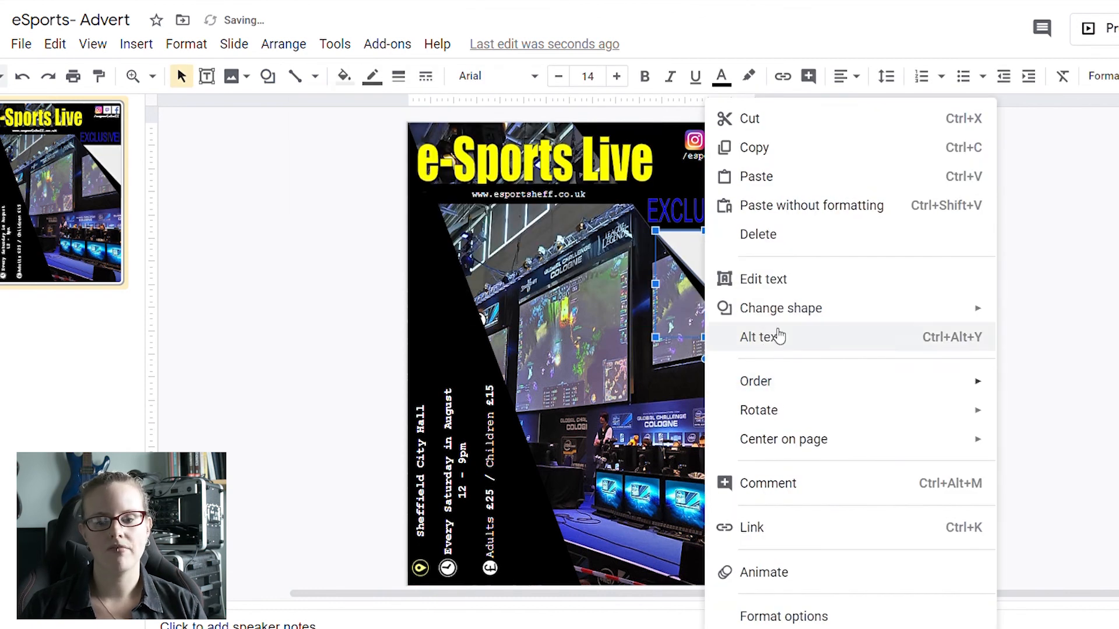
pyautogui.click(763, 279)
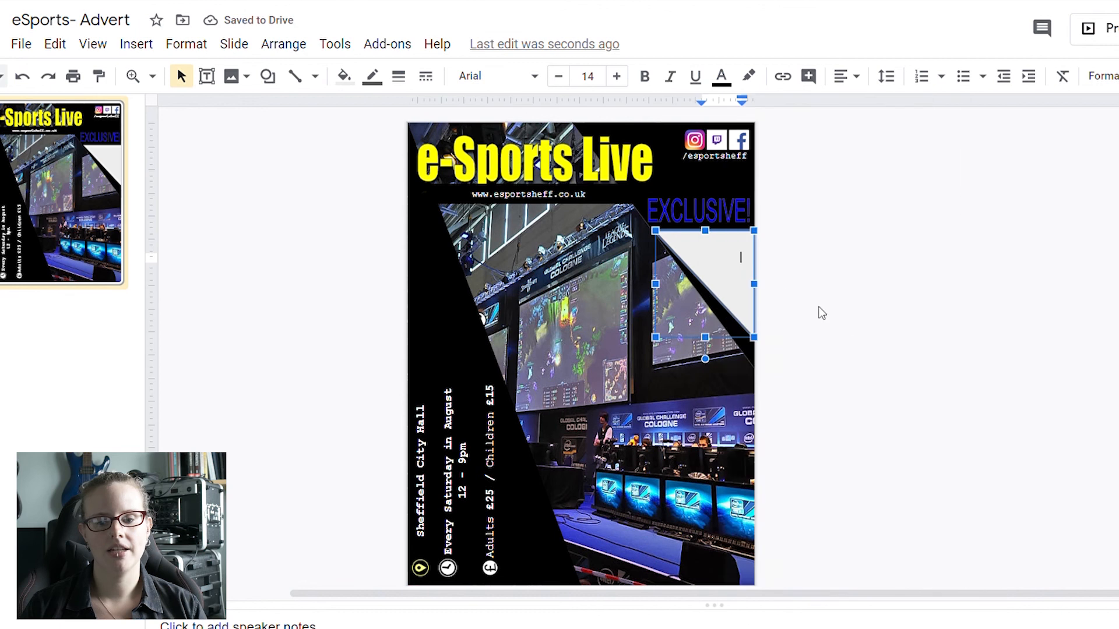
pyautogui.write('Live')
pyautogui.press('BackSpace')
pyautogui.press('BackSpace')
pyautogui.press('BackSpace')
pyautogui.press('BackSpace')
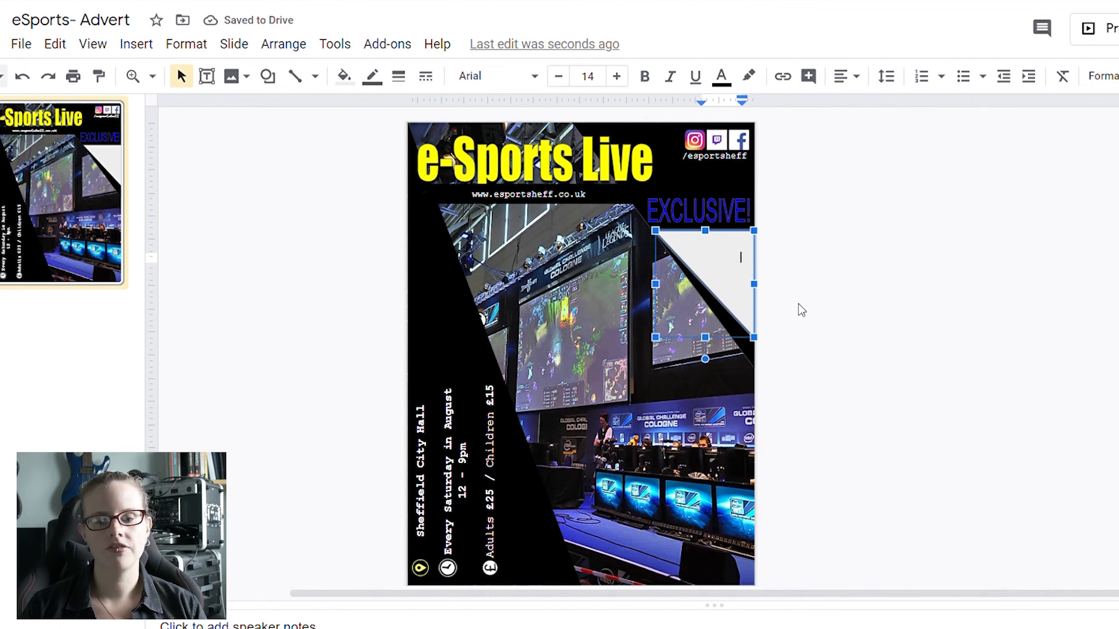
pyautogui.press('Escape')
pyautogui.press('Delete')
# - Draw a text box directly beneath "EXCLUSIVE!" and set its text to white Courier New
pyautogui.click(207, 76)
pyautogui.moveTo(662, 229)
pyautogui.mouseDown()
pyautogui.moveTo(767, 320)
pyautogui.moveTo(754, 312)
pyautogui.mouseUp()
pyautogui.click(720, 76)
pyautogui.click(848, 134)
pyautogui.click(497, 76)
pyautogui.click(534, 188)
# - Enter "Live streams from PPD each week." and, on a new line, "Sign up online to book a slot" in the text box
pyautogui.write('Live streams from')
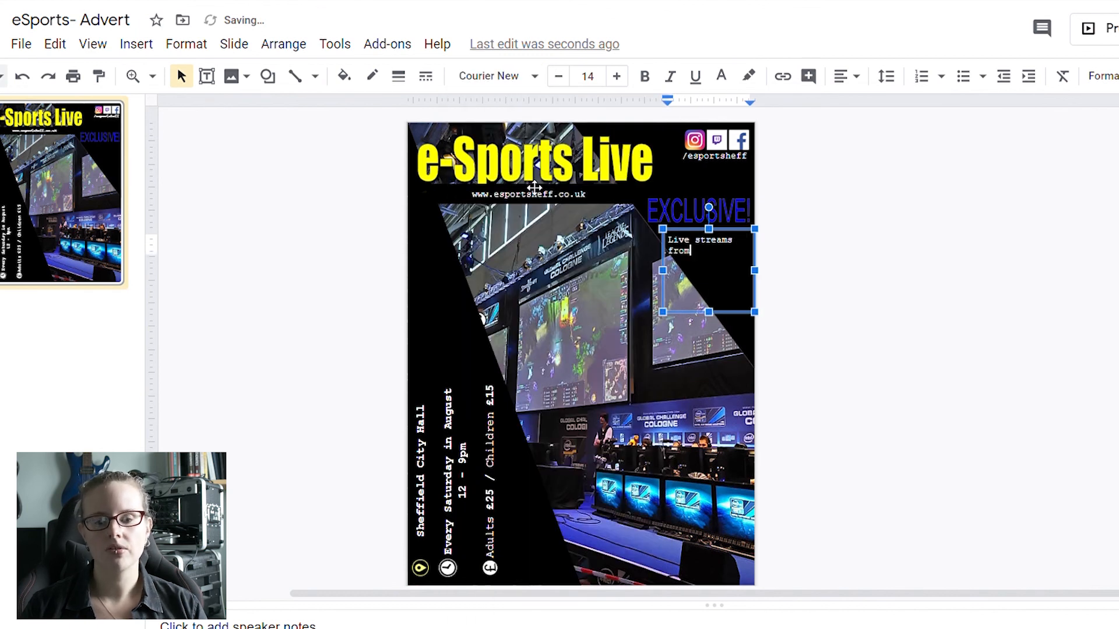
pyautogui.write(' PPD each week!')
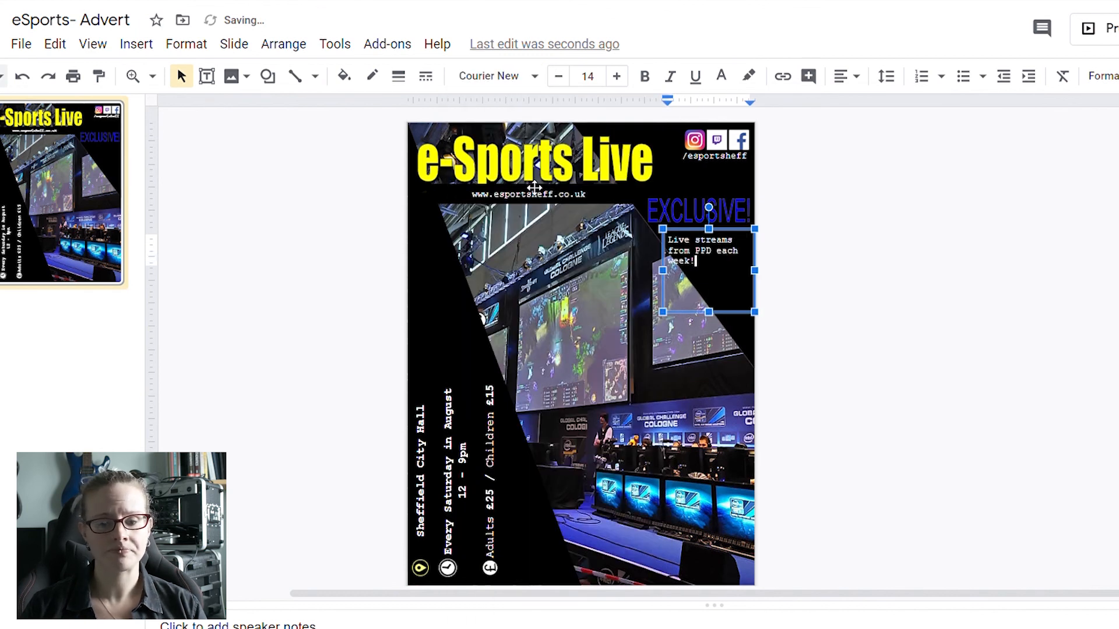
pyautogui.write('.')
pyautogui.press('Return')
pyautogui.write('Sign up online to')
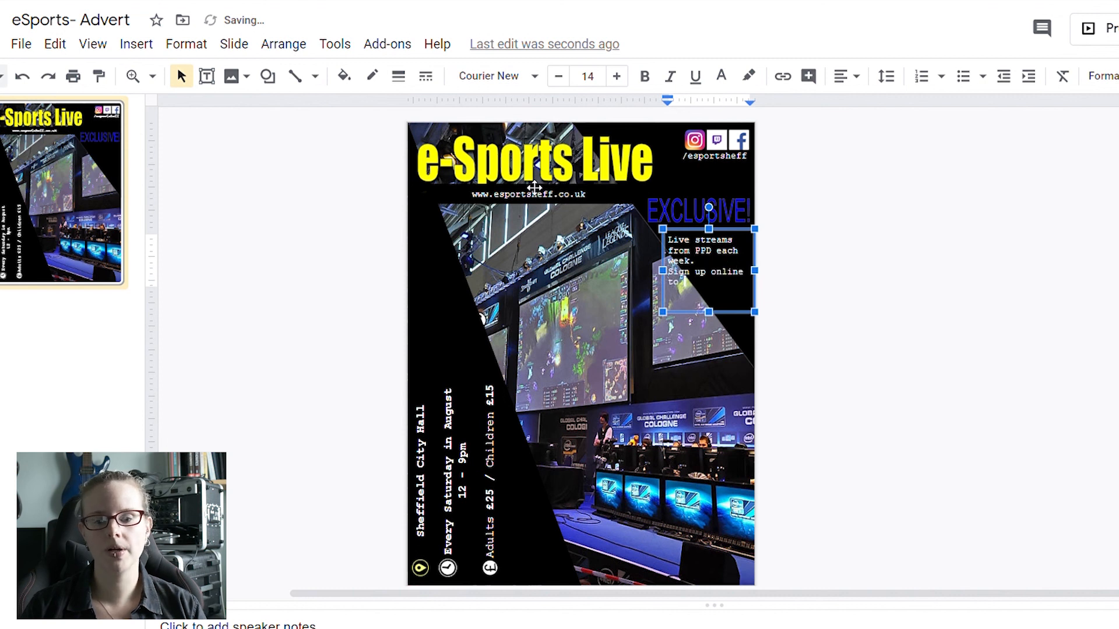
pyautogui.write(' book a sliot')
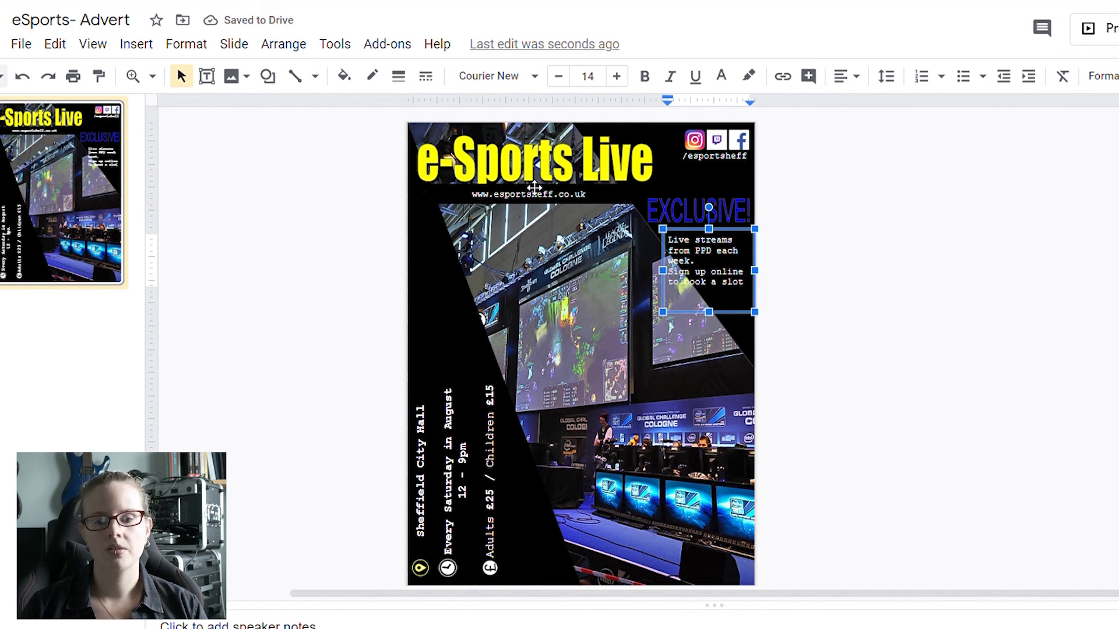
# - Right-align the text under "EXCLUSIVE!" and break its second sentence into "Sign up", "online to", "book a" and "slot" to follow the black triangle
pyautogui.click(854, 76)
pyautogui.click(894, 105)
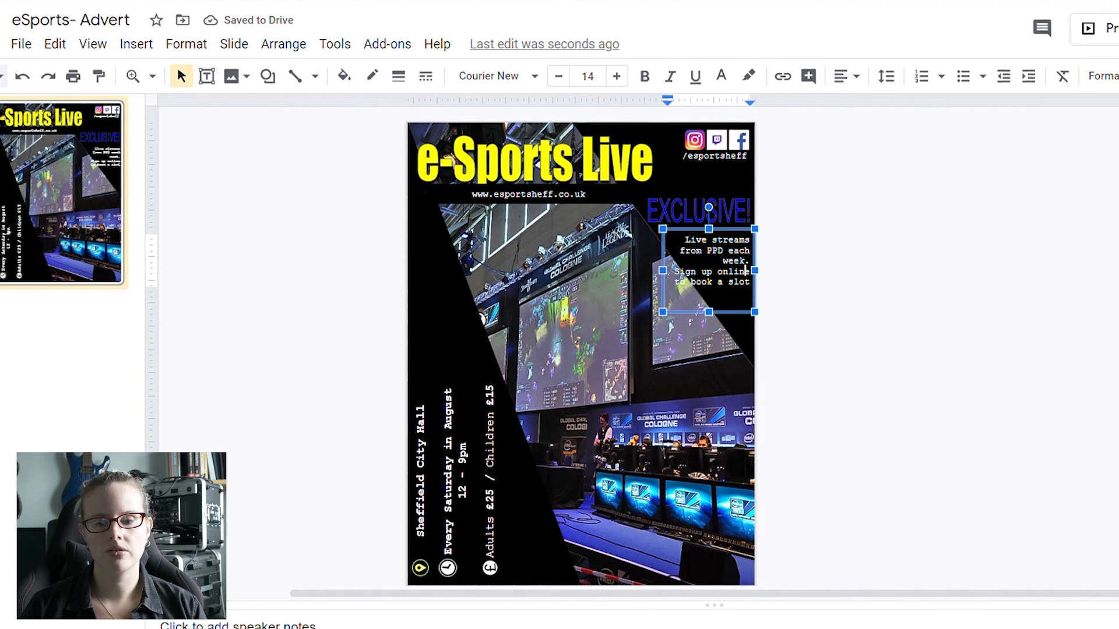
pyautogui.click(728, 282)
pyautogui.press('Return')
pyautogui.click(717, 271)
pyautogui.press('BackSpace')
pyautogui.press('Return')
pyautogui.click(724, 282)
pyautogui.press('Return')
pyautogui.click(832, 386)
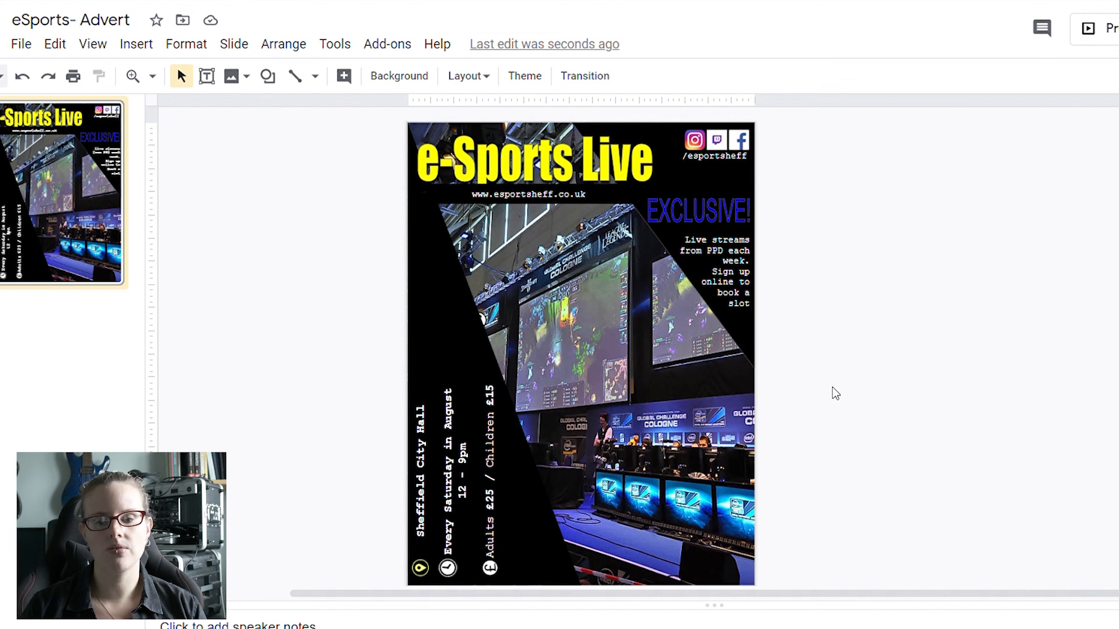
# - Add a white drop shadow to the "EXCLUSIVE!" word art
pyautogui.click(680, 220)
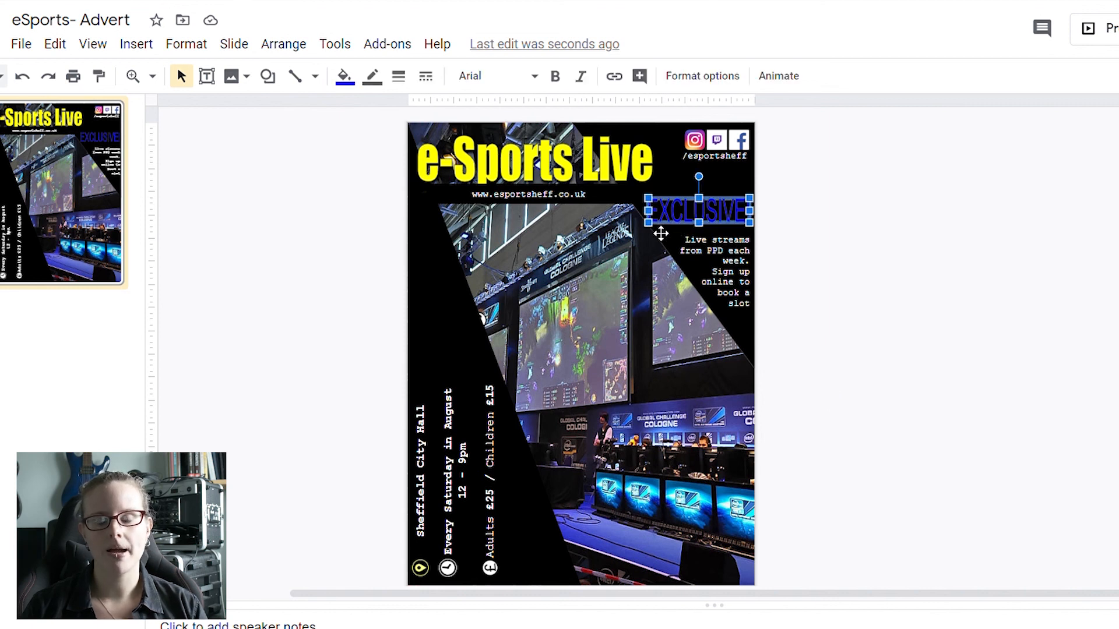
pyautogui.click(702, 76)
pyautogui.click(1114, 245)
pyautogui.click(1114, 292)
pyautogui.click(1115, 328)
# - Make the "EXCLUSIVE!" drop shadow crisp with low transparency, a small angle, a short distance and no blur
pyautogui.moveTo(1115, 343); pyautogui.dragTo(1081, 347)
pyautogui.moveTo(1093, 387); pyautogui.dragTo(1053, 390)
pyautogui.moveTo(916, 346); pyautogui.dragTo(957, 346)
pyautogui.moveTo(877, 432); pyautogui.dragTo(868, 472)
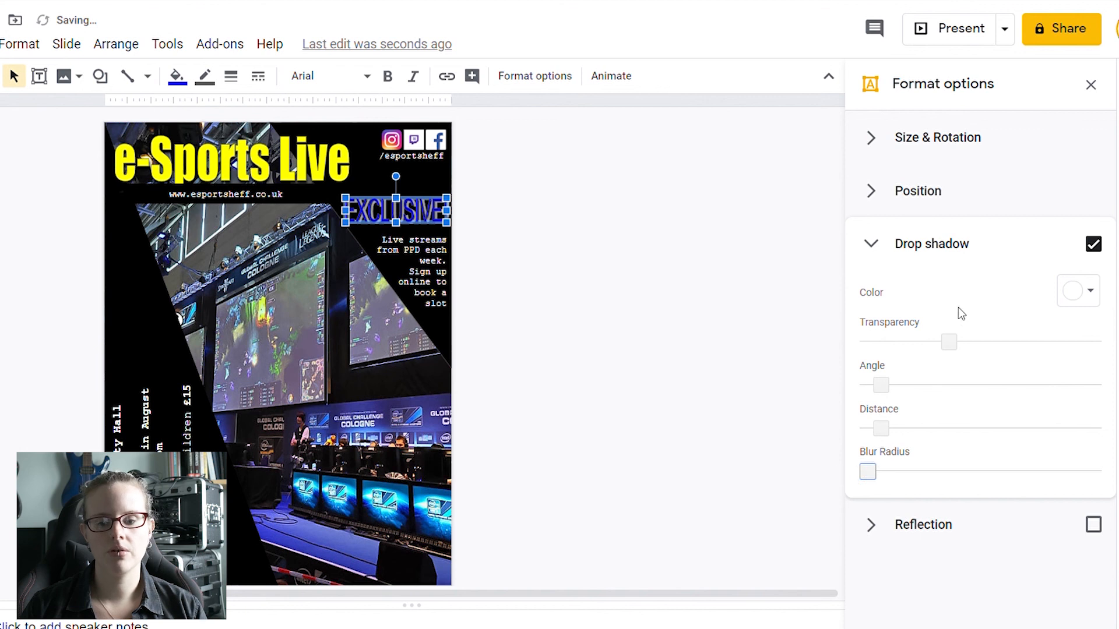
pyautogui.moveTo(961, 349); pyautogui.dragTo(894, 351)
pyautogui.click(871, 243)
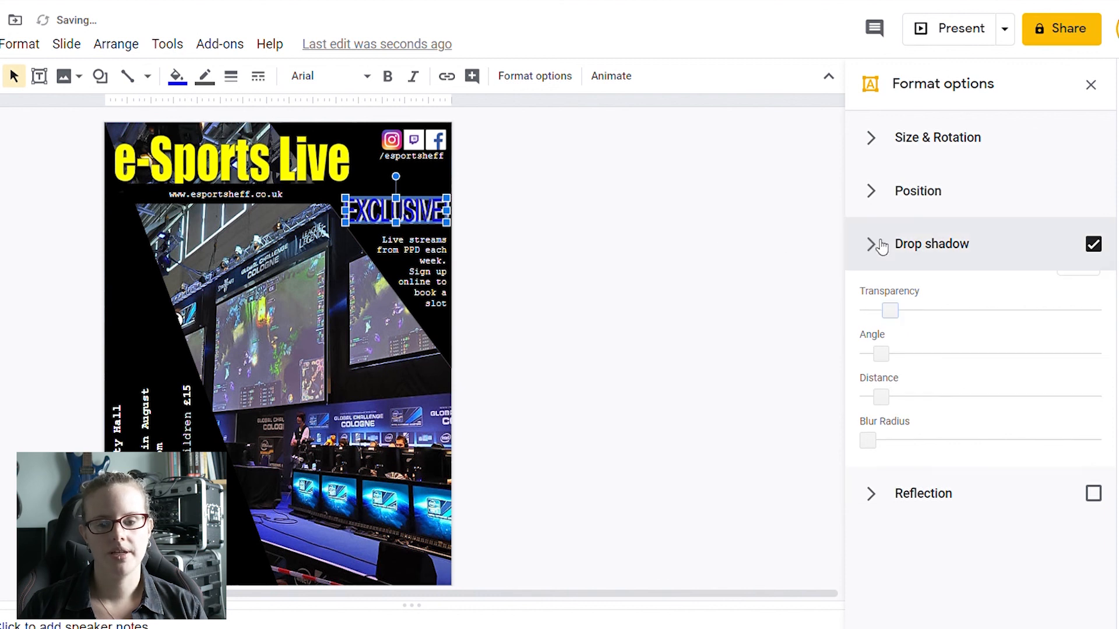
pyautogui.click(799, 247)
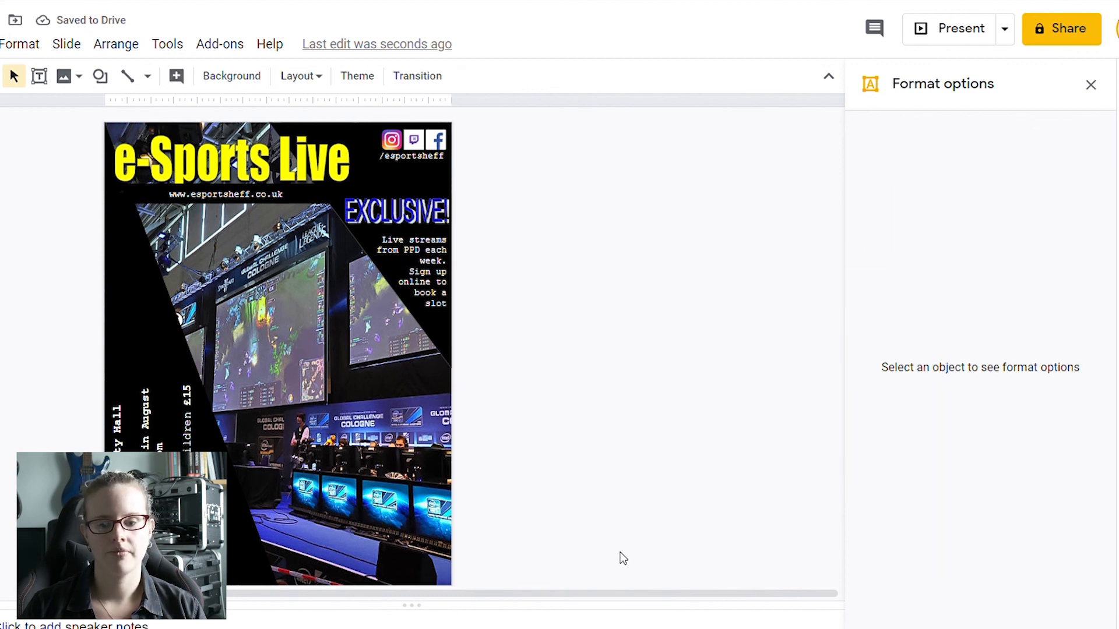
pyautogui.moveTo(627, 593); pyautogui.dragTo(523, 604)
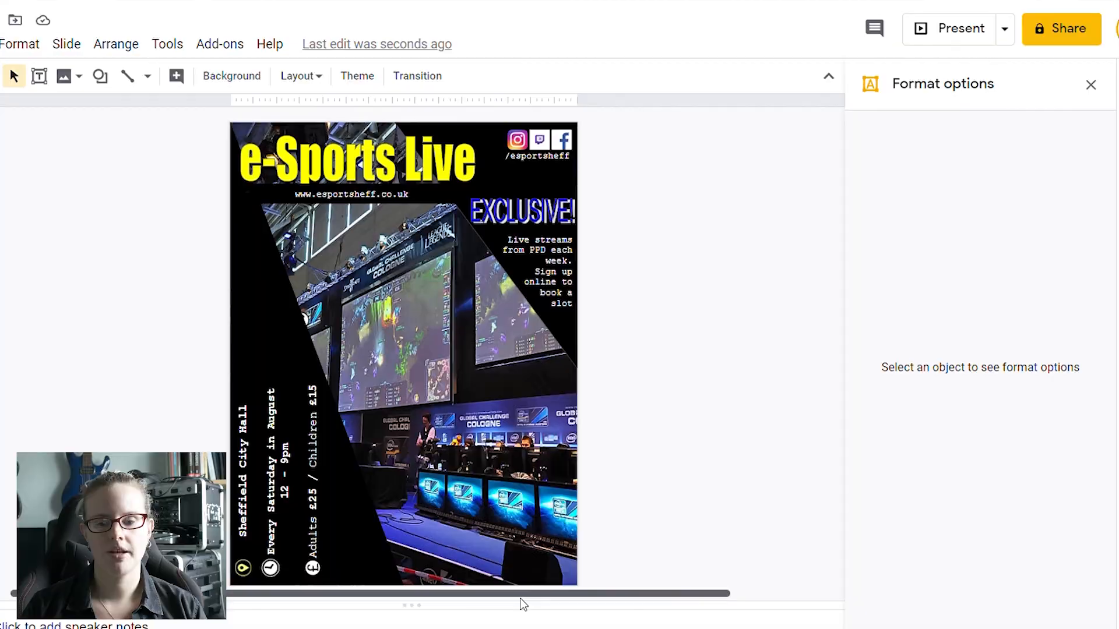